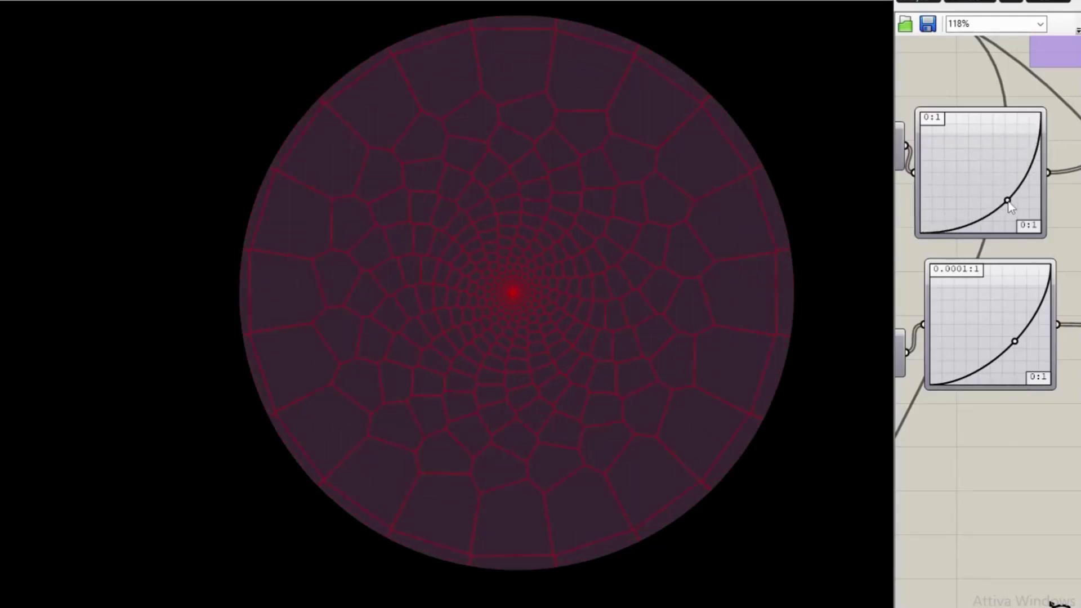
- Ease the radius and rotation graph curves and steepen the sine node-thickness curve
mouse_move(1015, 341)
left_mouse_down()
mouse_move(960, 315)
mouse_move(957, 285)
mouse_move(1024, 352)
left_mouse_up()
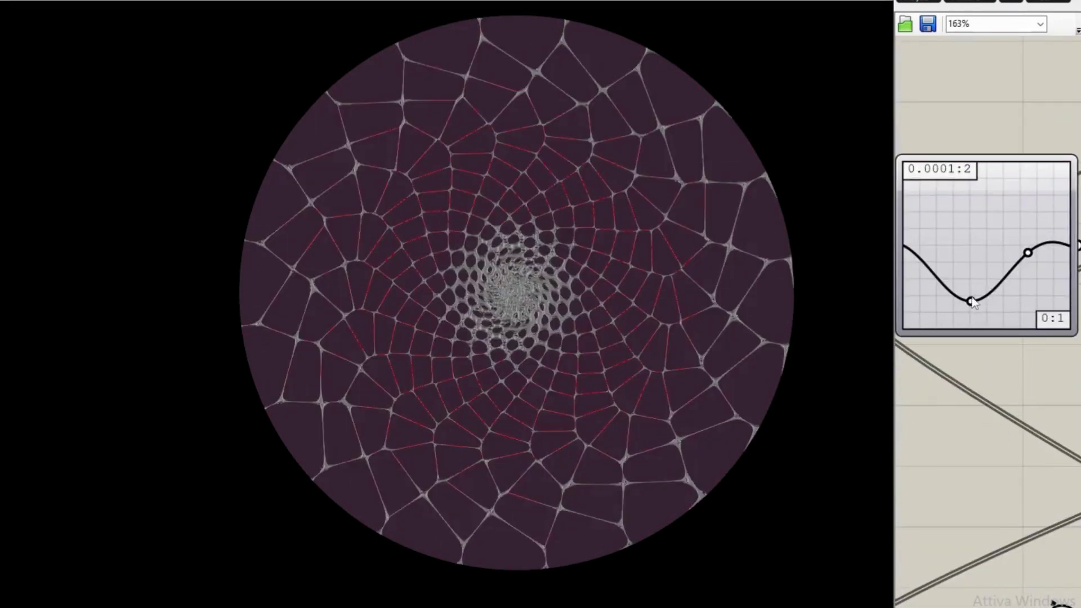
left_click_drag(967, 299, 963, 213)
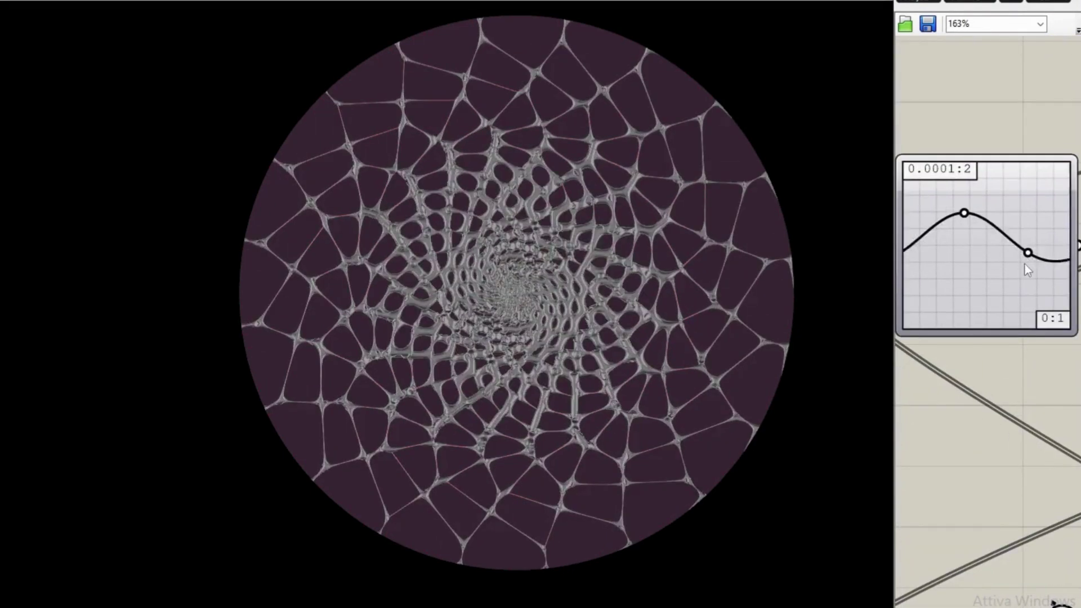
left_click_drag(1027, 253, 1027, 316)
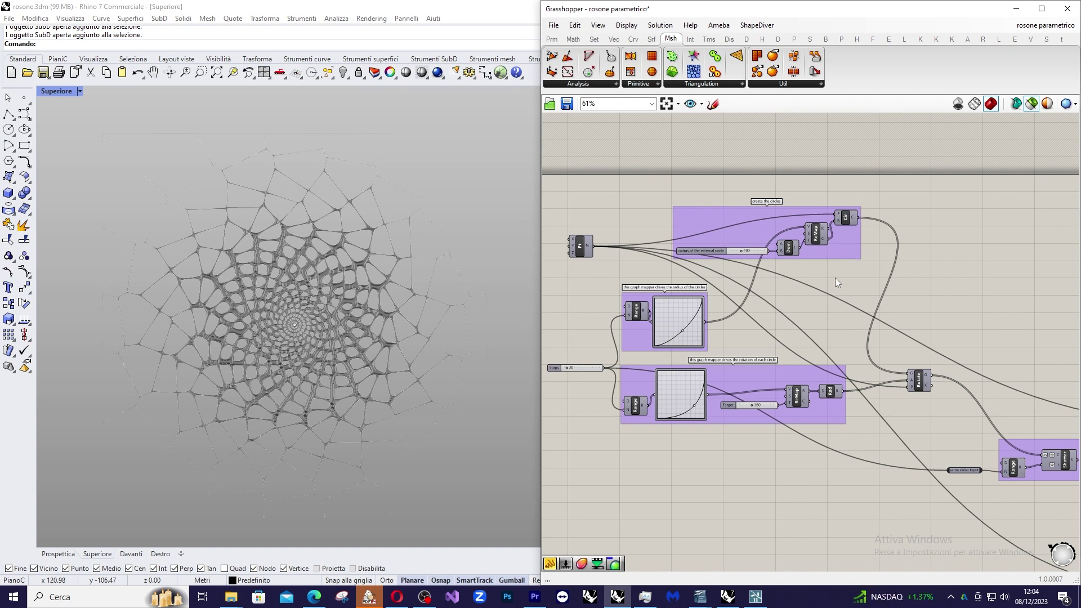
- Preview the basic collection of points param in the Rhino viewport
right_click_drag(927, 304, 890, 350)
scroll(890, 350, "up", 3)
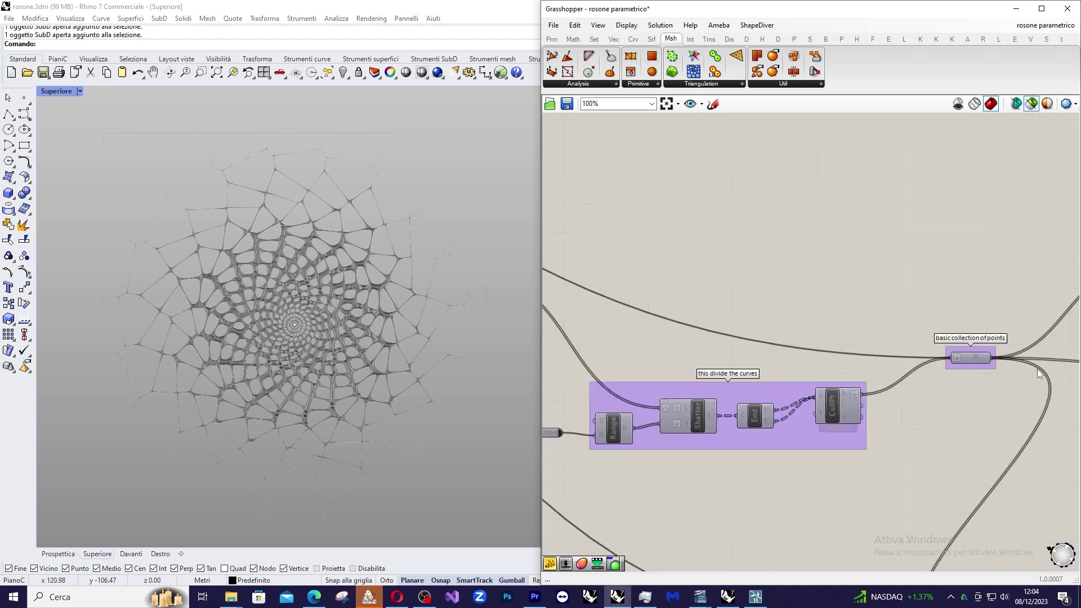
left_click(972, 358)
scroll(907, 355, "down", 3)
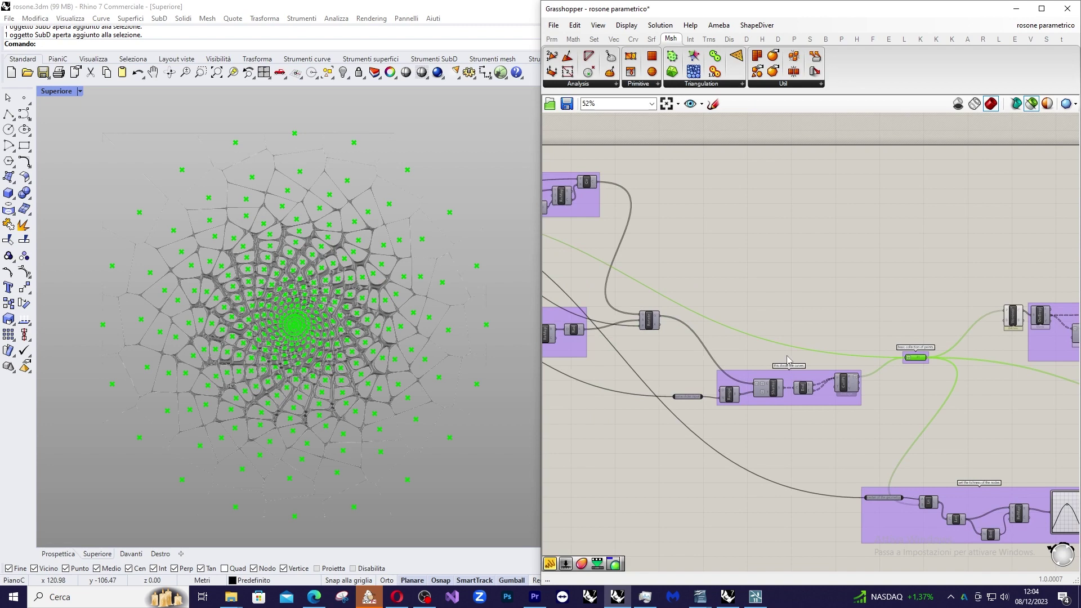
scroll(1017, 388, "up", 3)
- Disable the final mesh component so the 3D lattice disappears from Rhino
right_click(1018, 387)
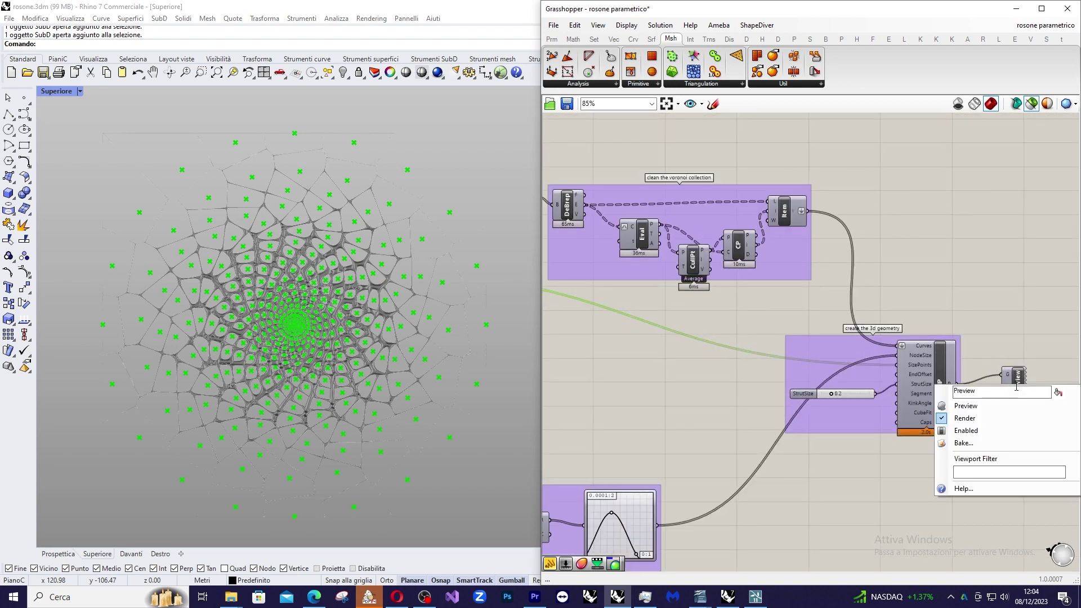
left_click(980, 431)
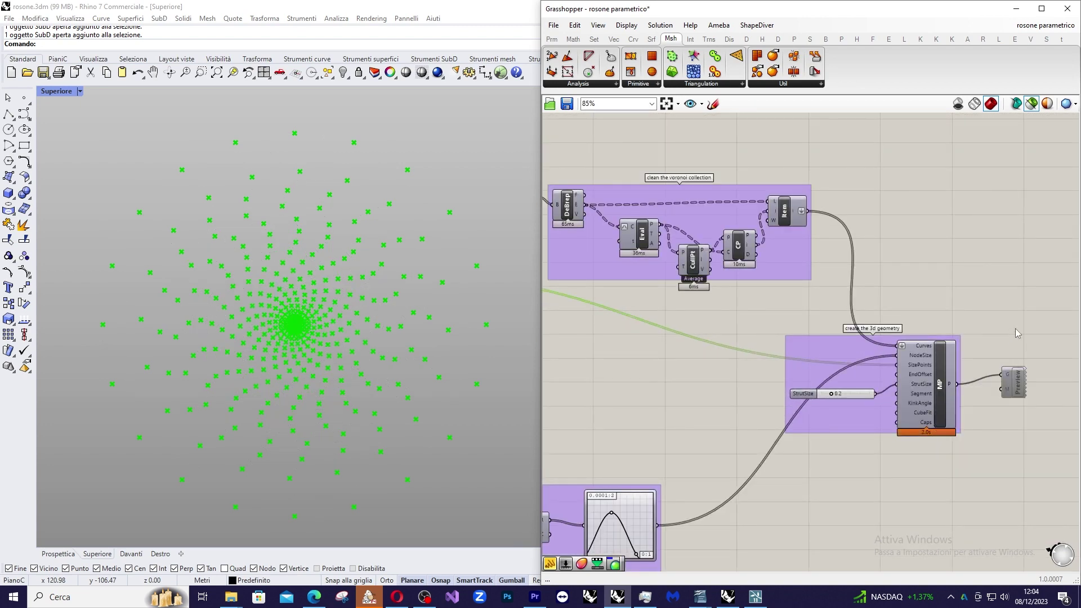
scroll(1007, 324, "down", 5)
scroll(818, 314, "up", 4)
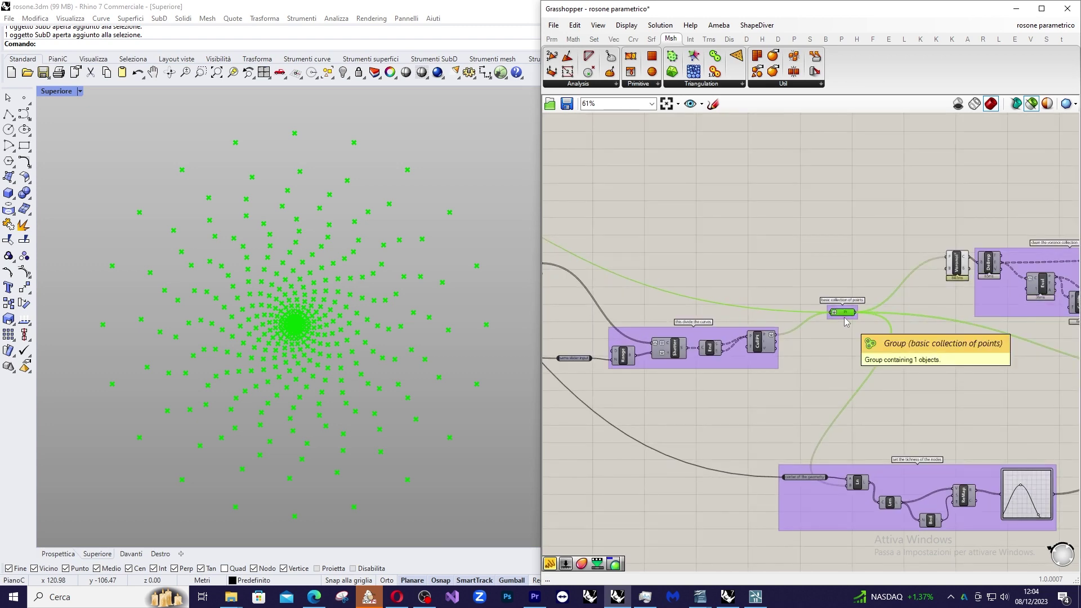
scroll(879, 306, "down", 3)
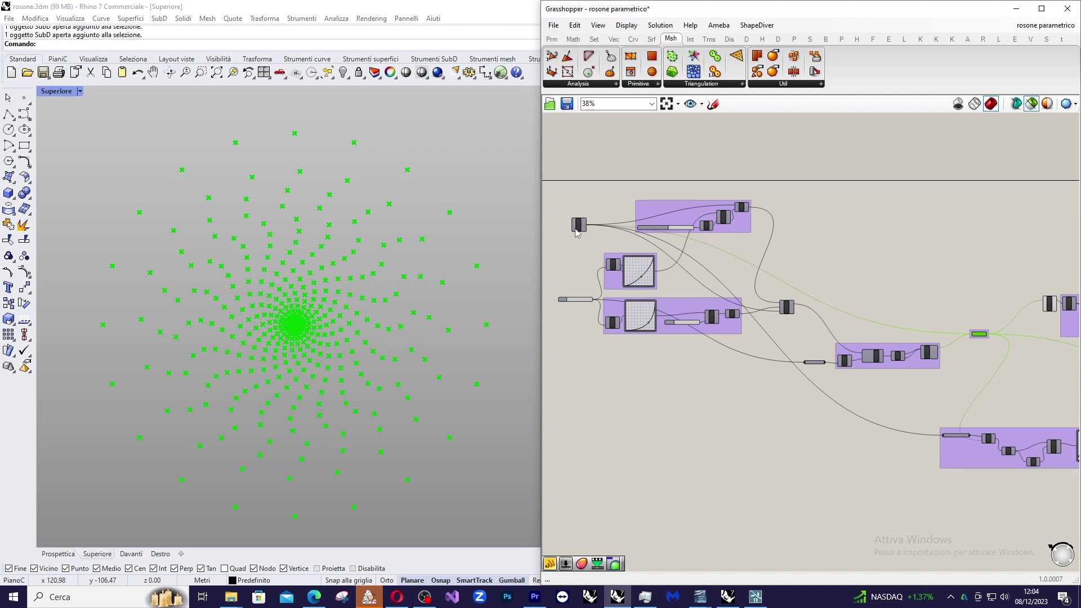
- Preview the Range and ReMap components feeding the radius graph, external radius 100
scroll(574, 222, "up", 4)
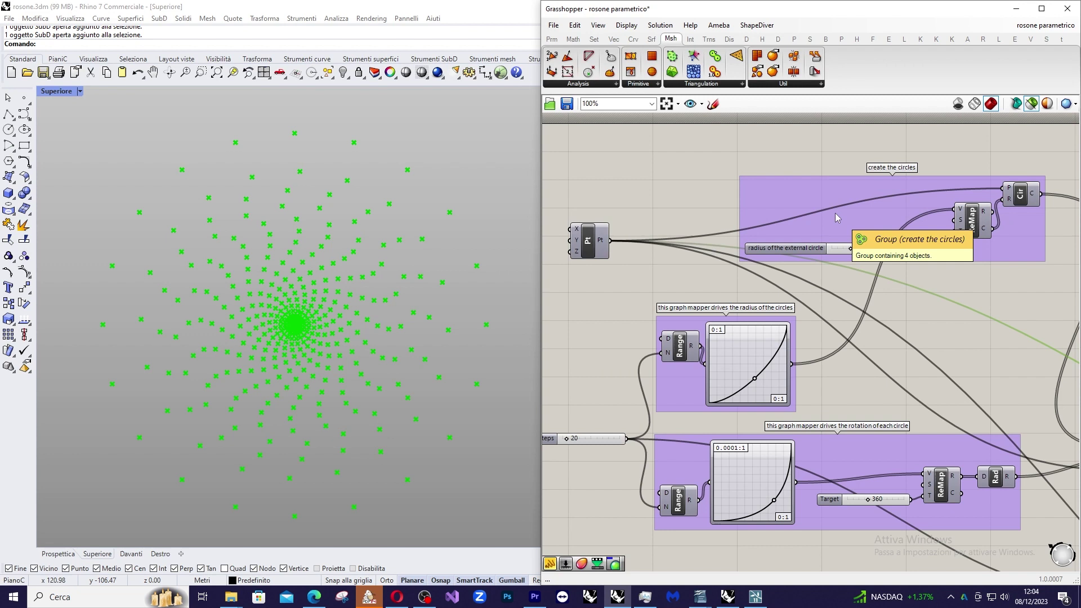
mouse_move(984, 235)
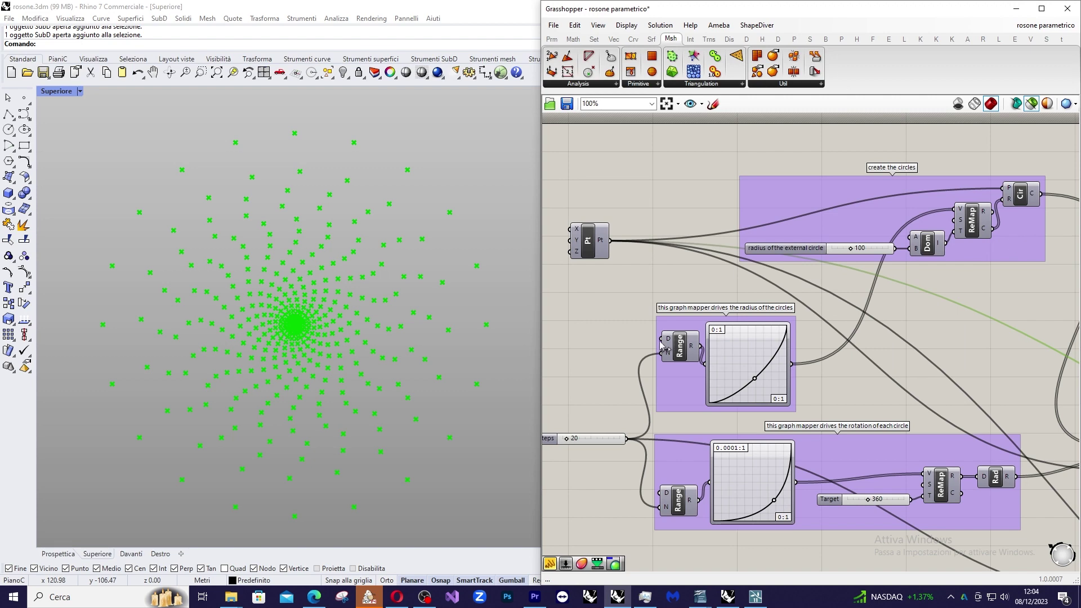
scroll(698, 343, "down", 2)
left_click(694, 346)
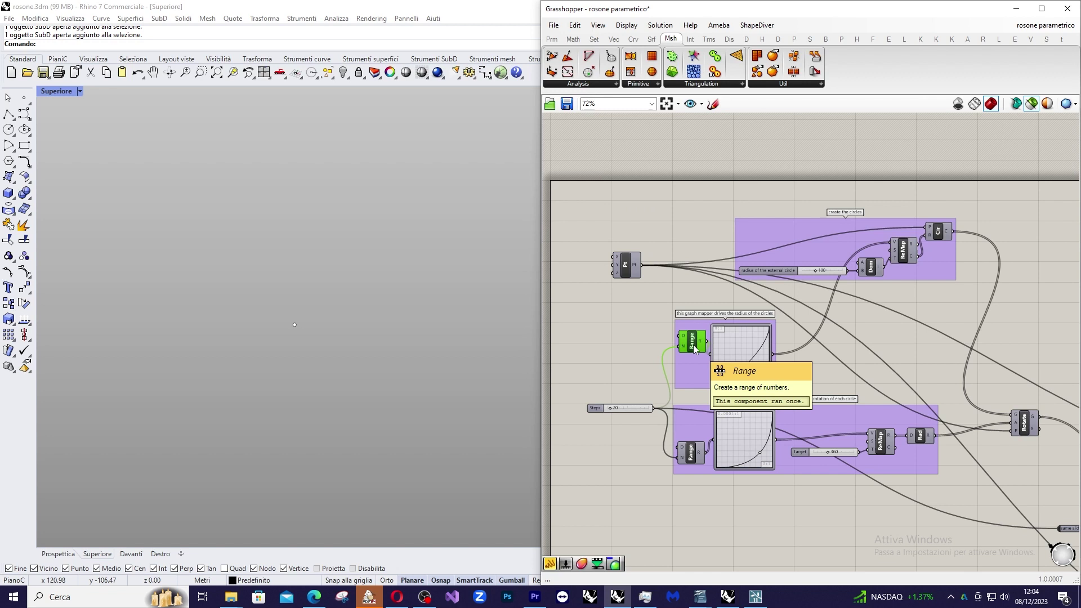
left_click(901, 257)
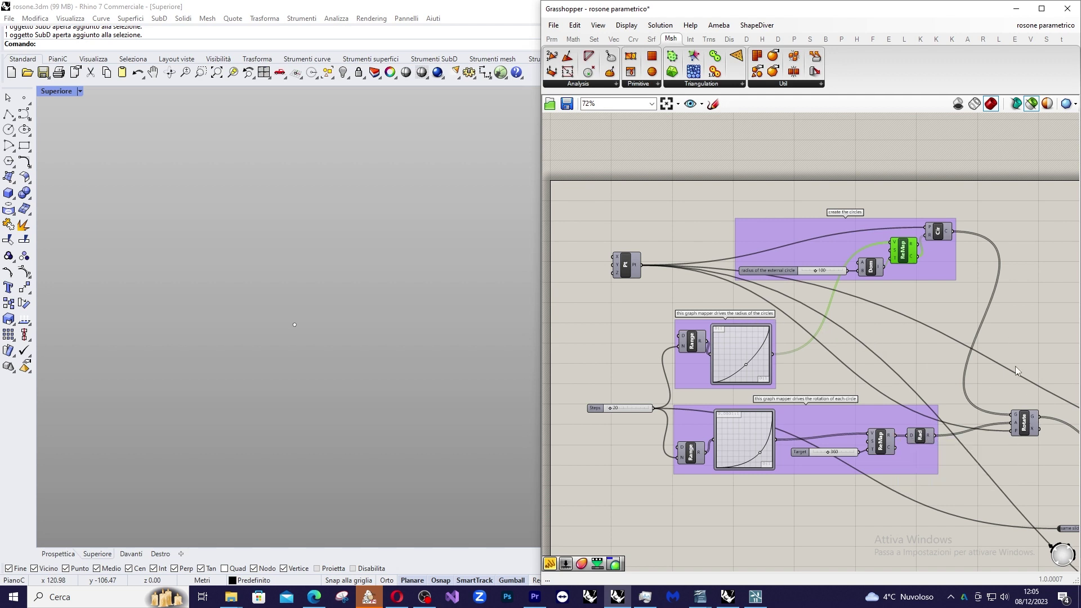
left_click(938, 234)
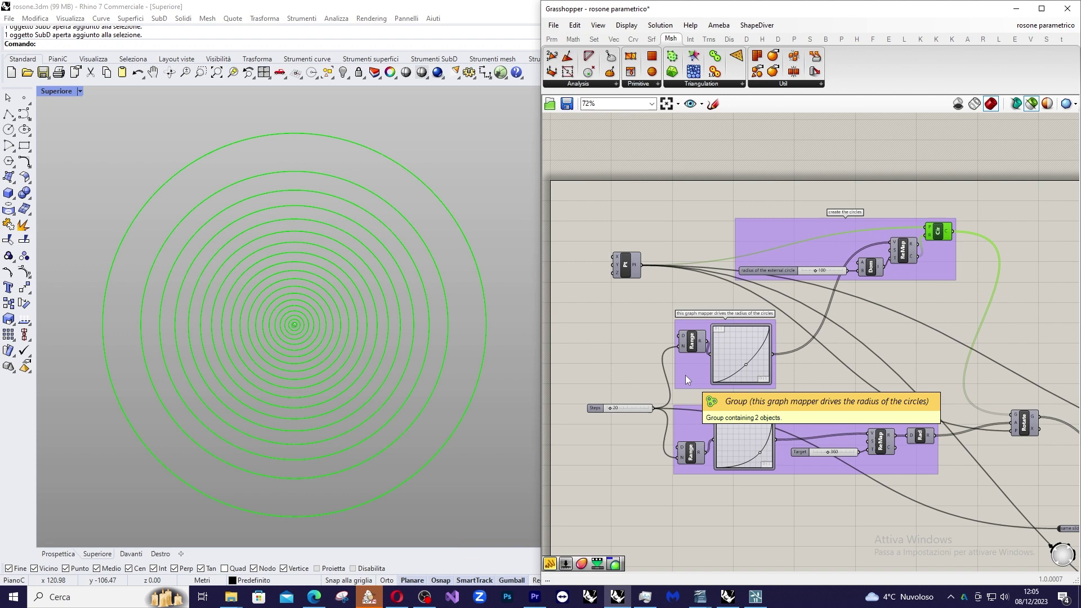
left_click(691, 450)
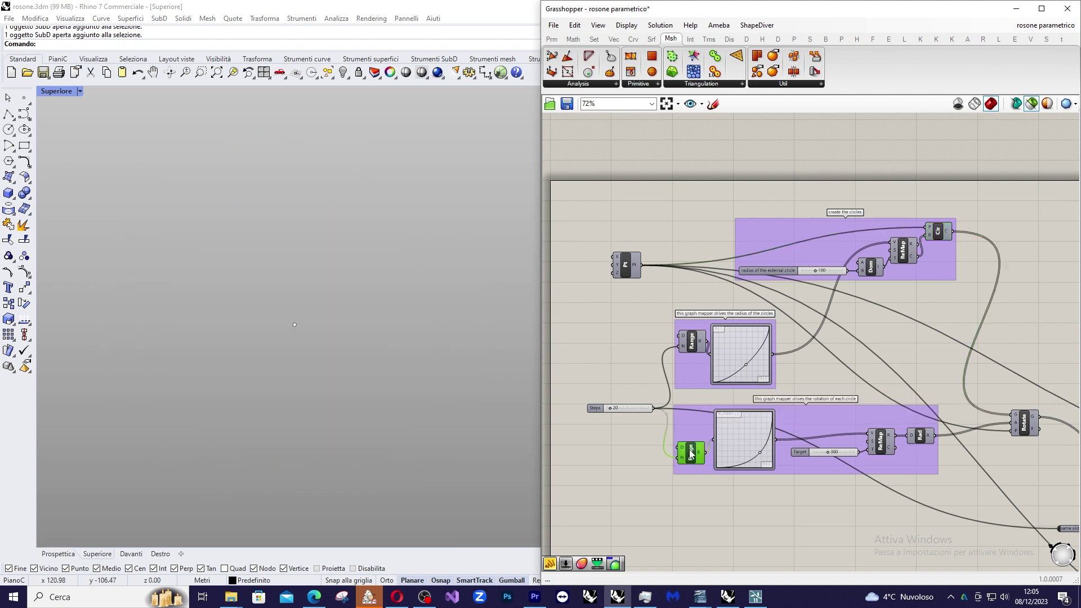
left_click(753, 450)
mouse_move(616, 411)
left_click(631, 409)
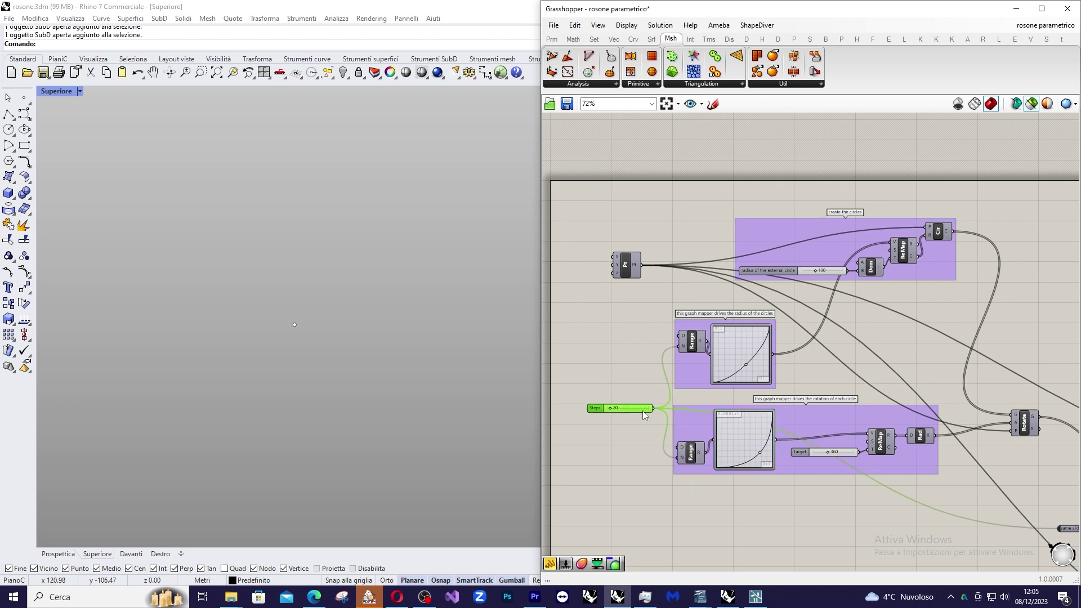
mouse_move(715, 415)
left_click(881, 445)
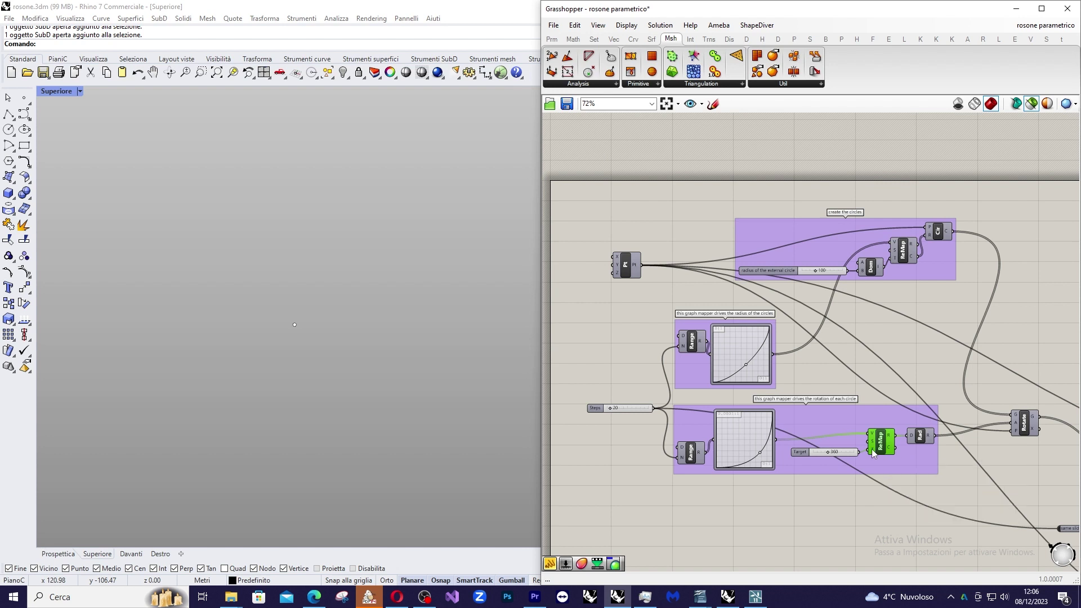
- Preview the Rotate component's green concentric circles in the Rhino viewport
mouse_move(871, 448)
mouse_move(927, 437)
right_click_drag(927, 437, 799, 427)
scroll(898, 425, "up", 2)
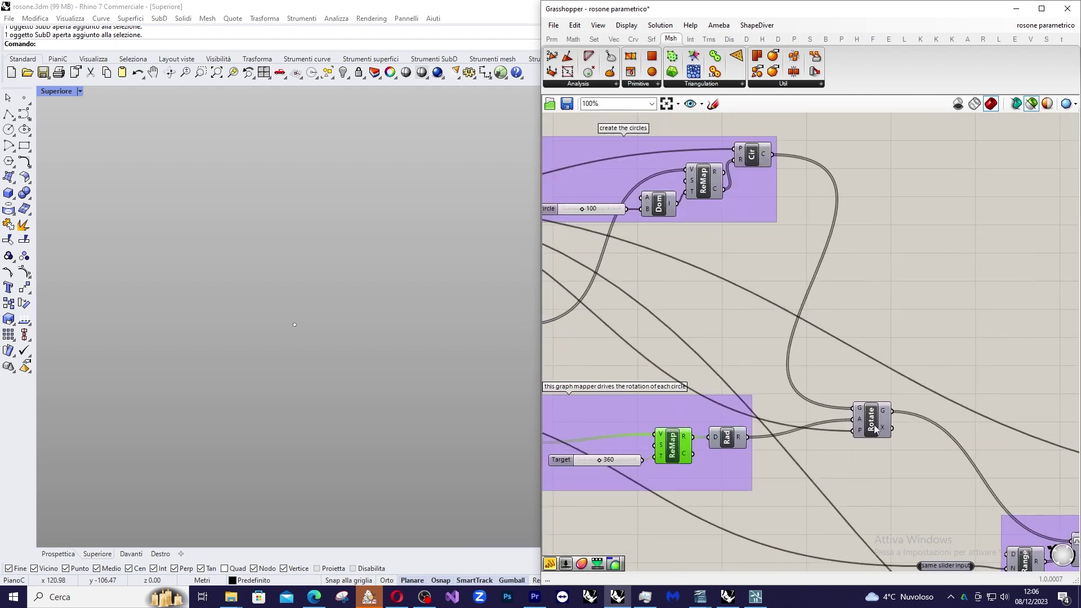
left_click(874, 429)
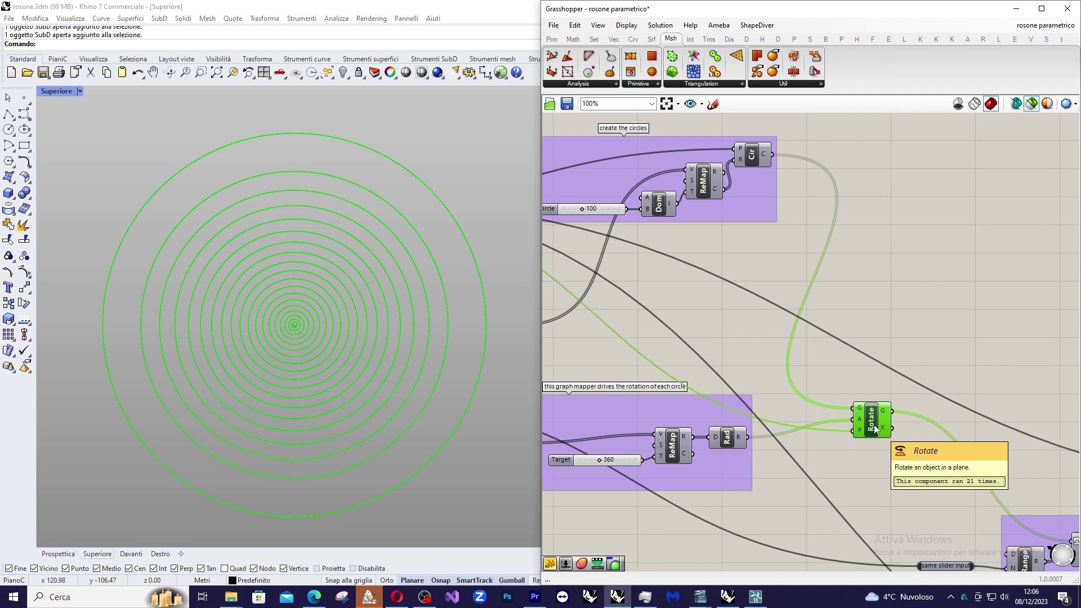
scroll(893, 421, "down", 2)
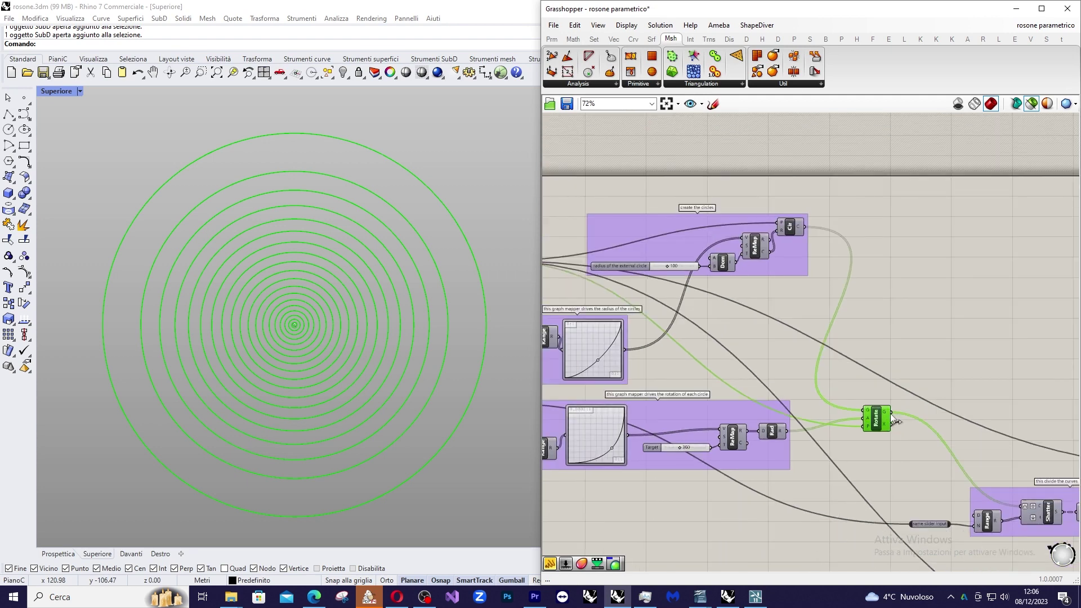
scroll(895, 421, "down", 2)
scroll(992, 424, "up", 2)
scroll(832, 421, "down", 2)
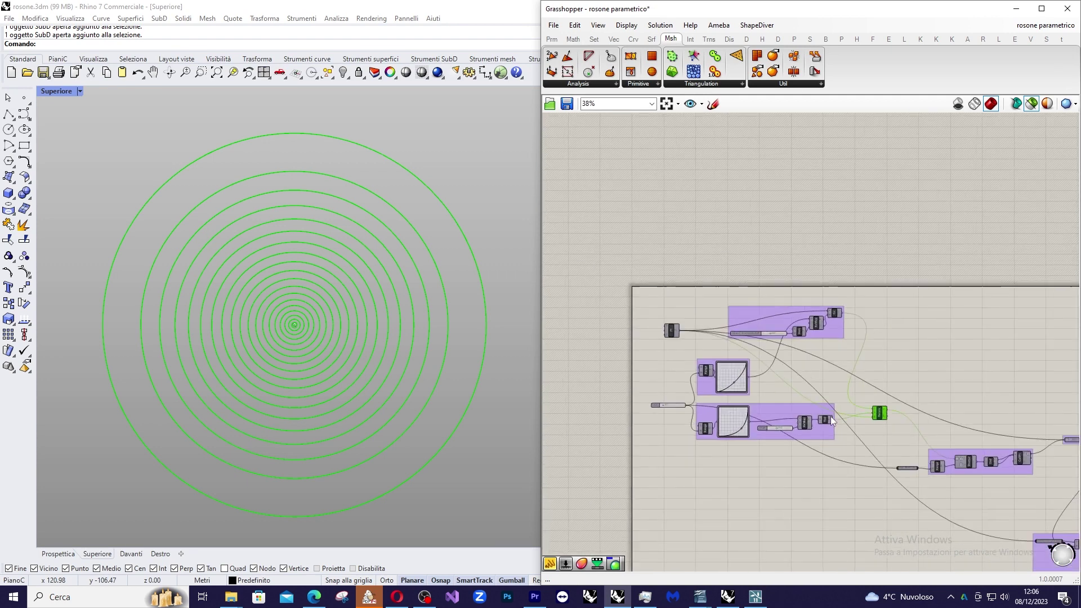
scroll(1018, 461, "up", 3)
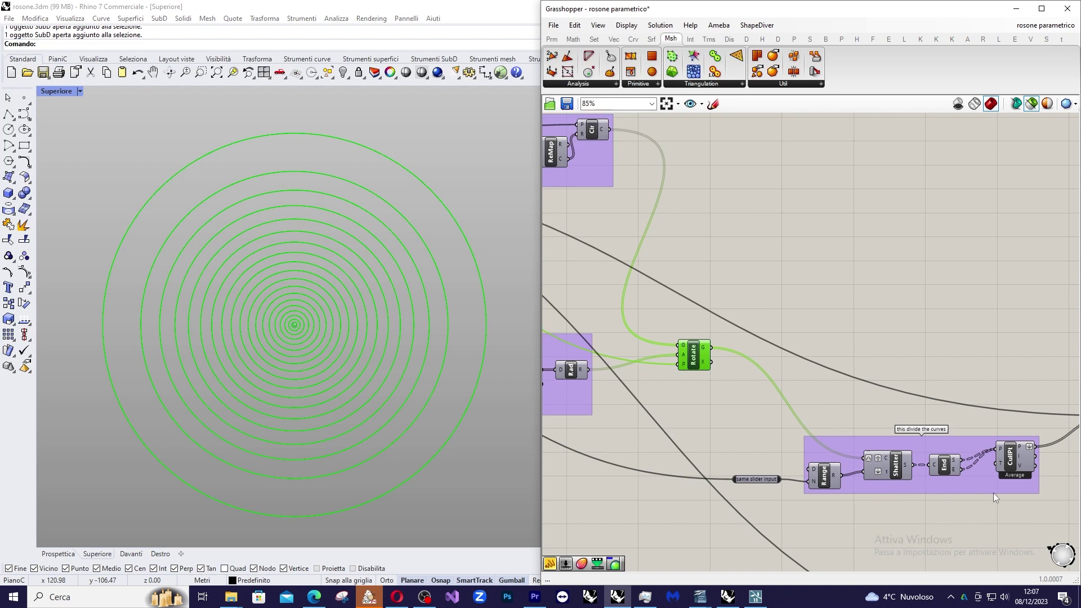
- Preview the Shatter output cutting the rotated circles at 21 values from 0 to 1
scroll(1040, 489, "up", 1)
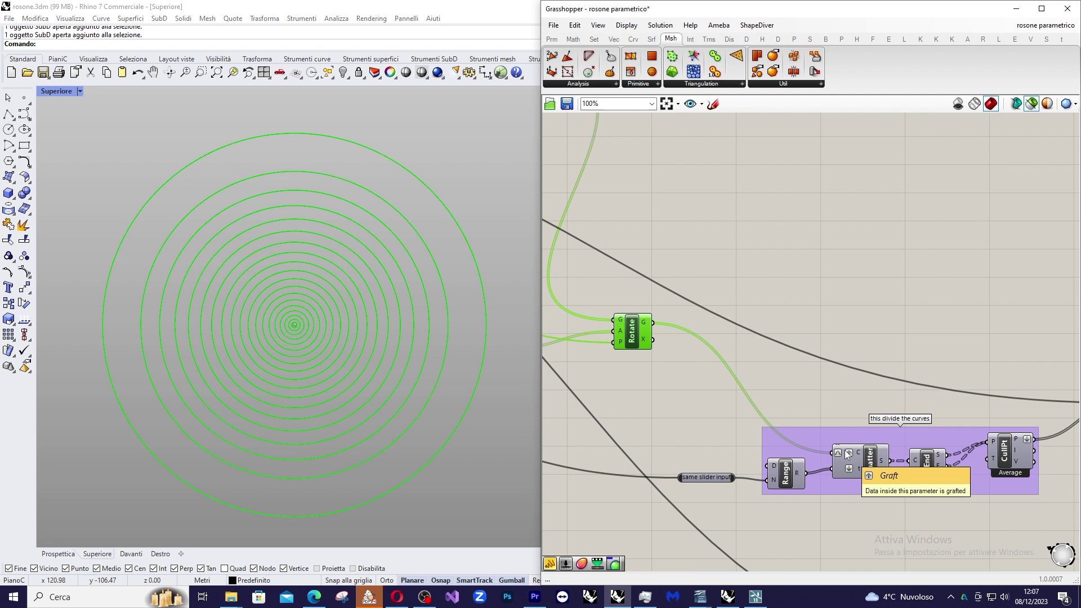
left_click(871, 465)
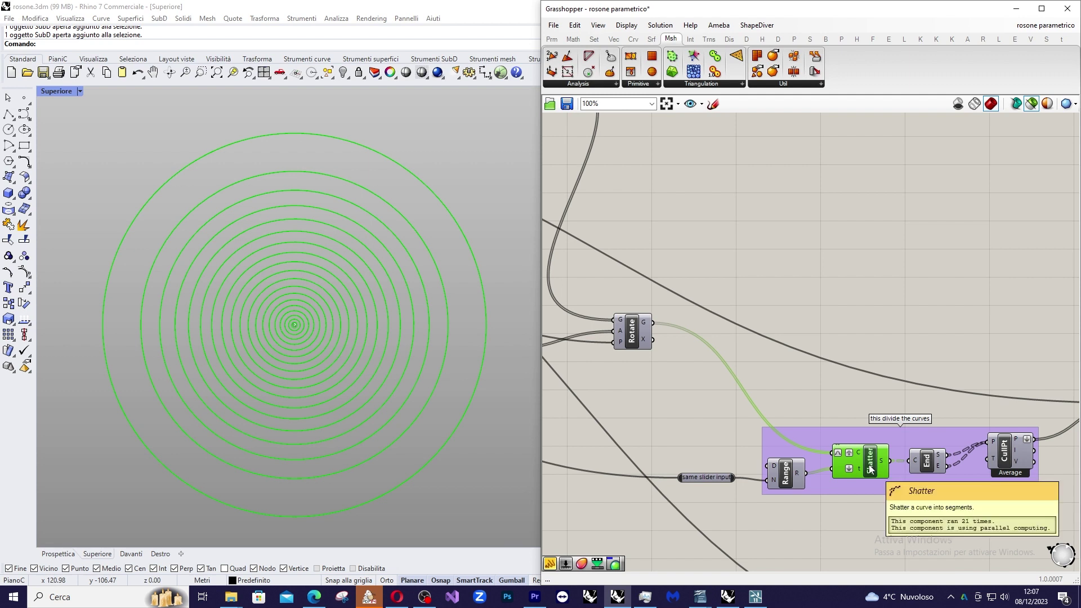
mouse_move(859, 465)
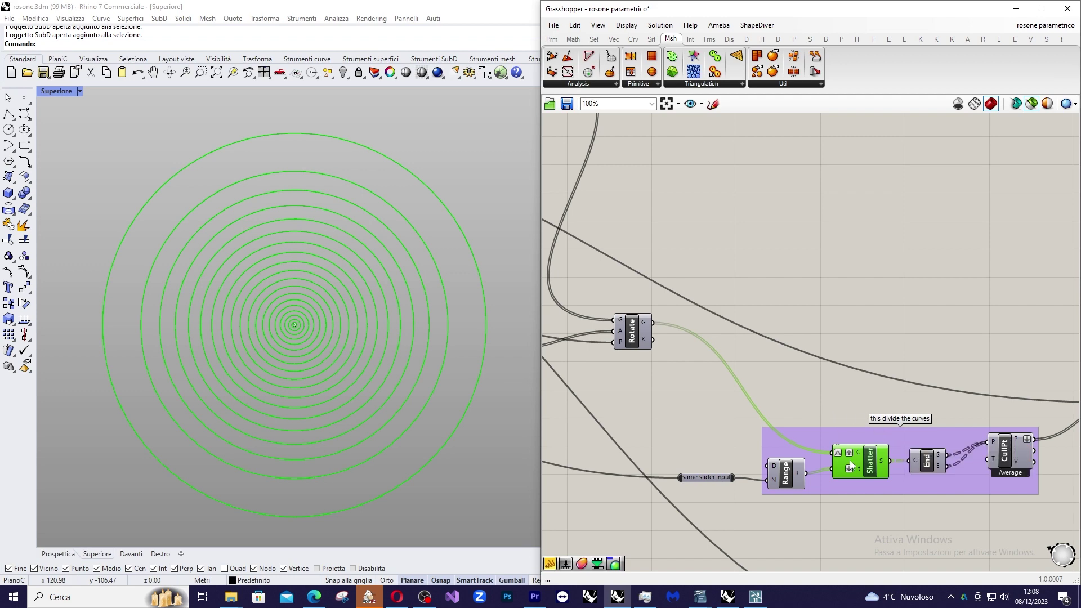
- Dismiss the WinZip trial notice and registration window
scroll(775, 424, "down", 2)
scroll(933, 447, "up", 2)
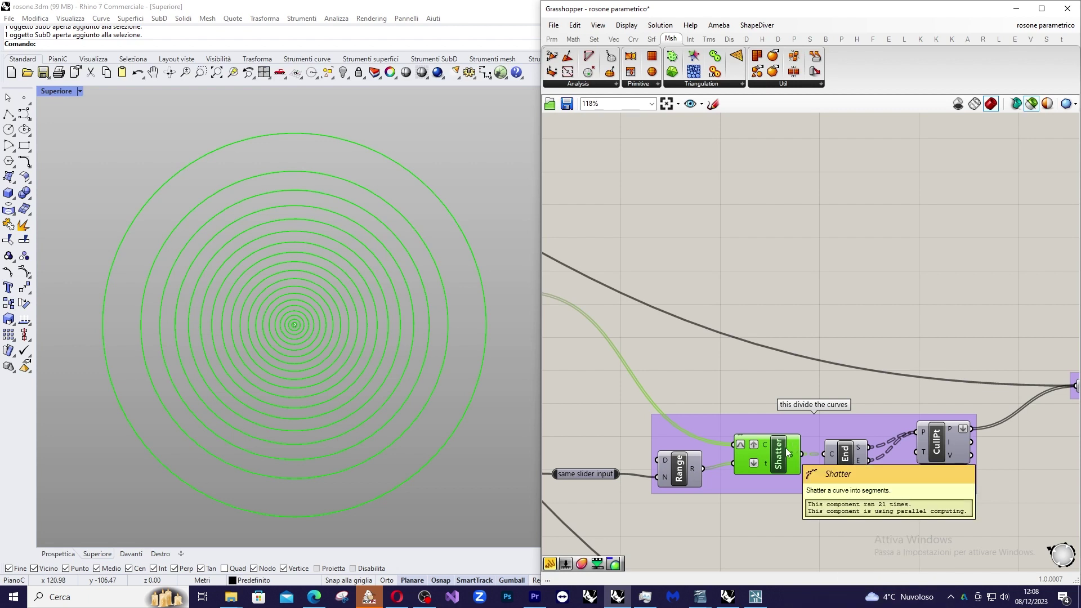
mouse_move(790, 448)
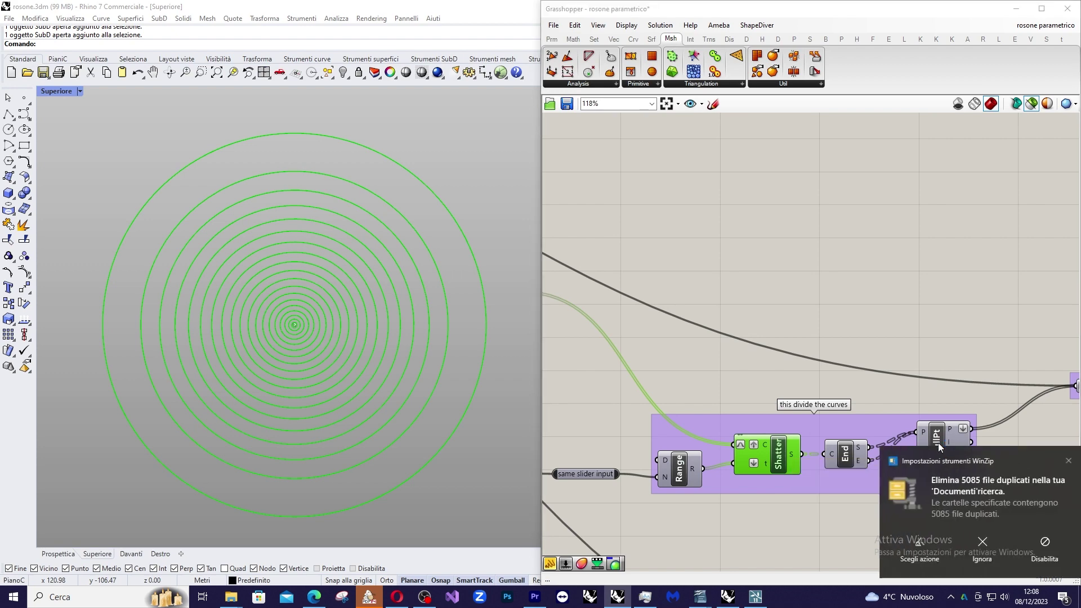
left_click(1056, 461)
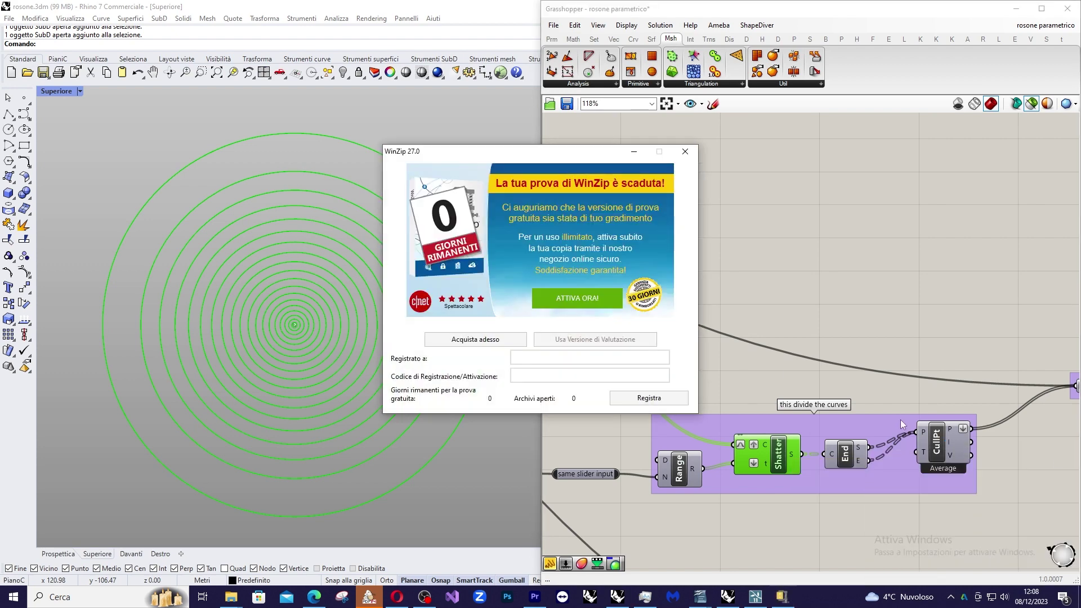
left_click(685, 150)
- Preview the CullPt output as the 400-point spiral cloud in Rhino
right_click_drag(763, 279, 721, 266)
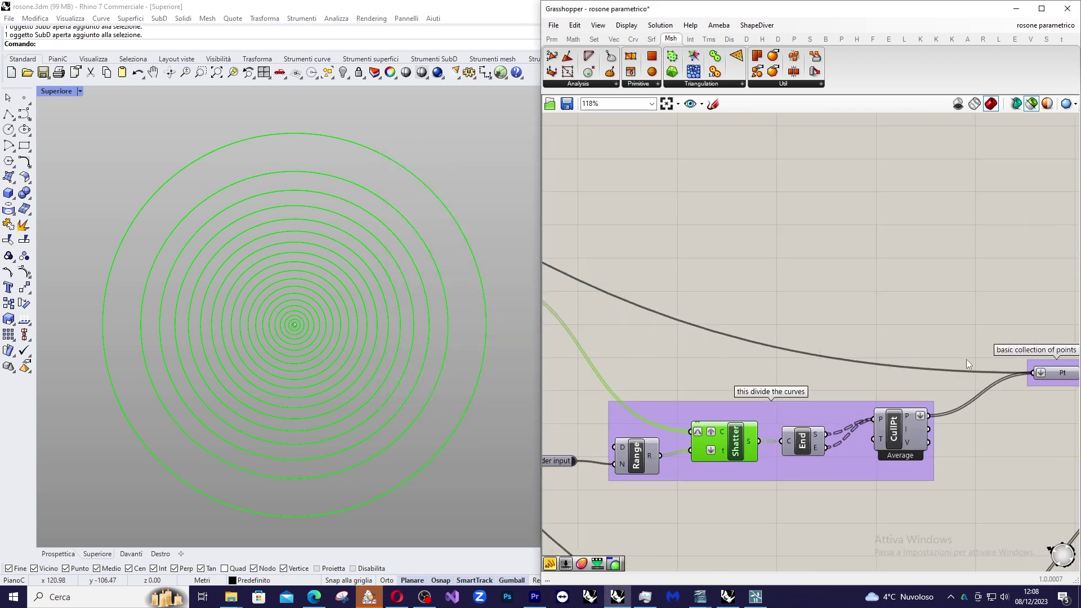
left_click(907, 417)
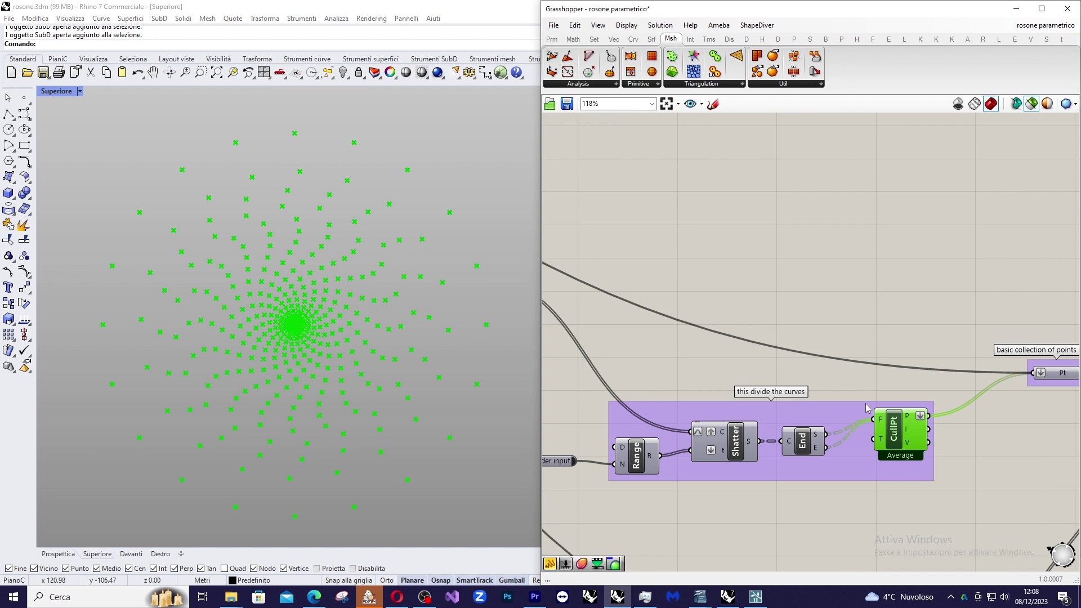
scroll(1015, 395, "down", 5)
scroll(839, 371, "up", 5)
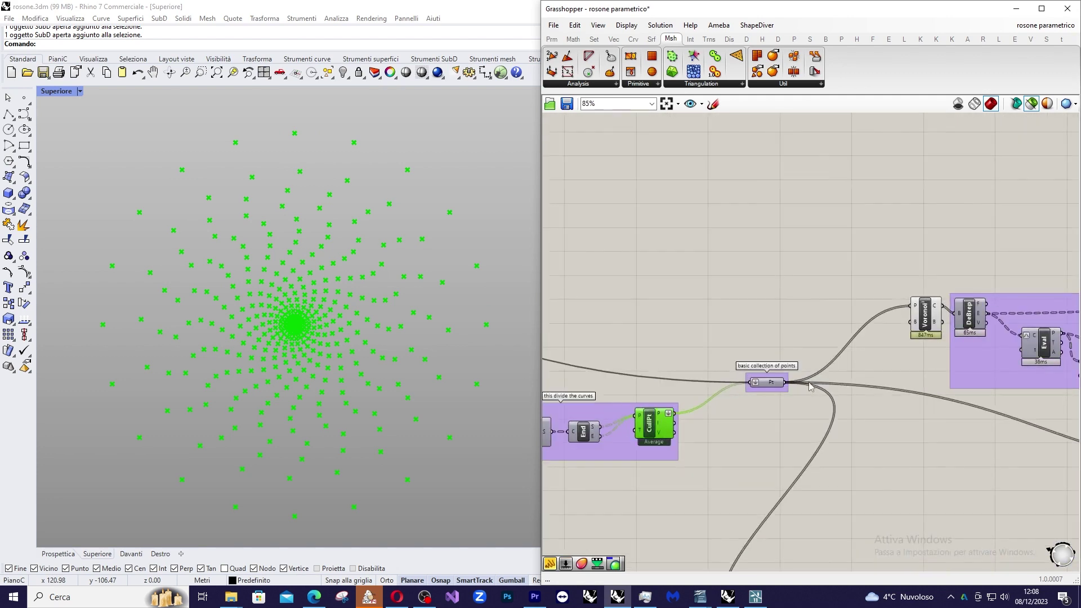
left_click(769, 385)
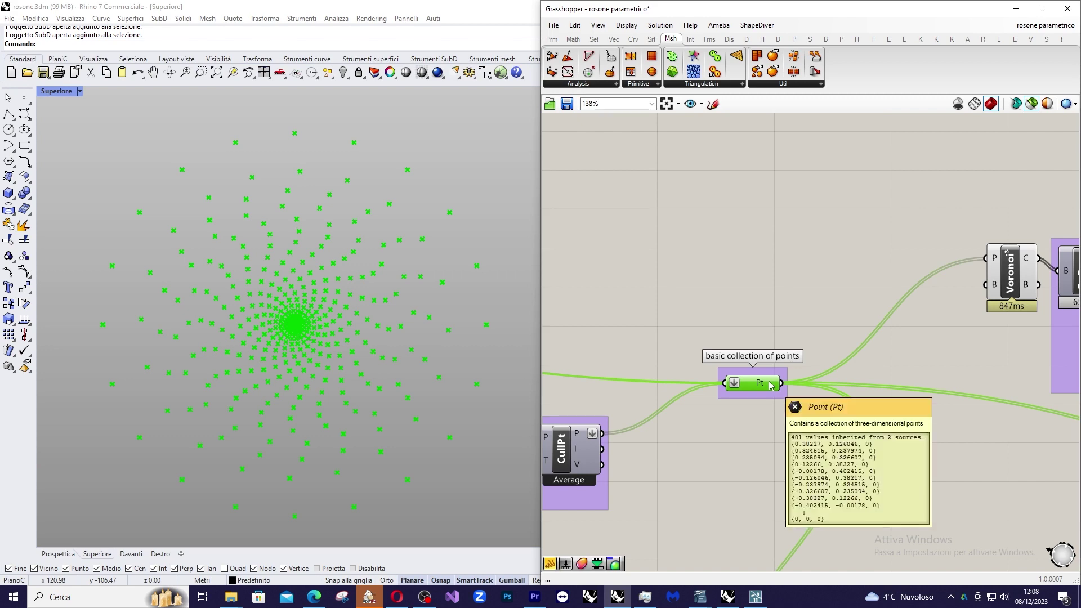
scroll(816, 375, "down", 2)
scroll(847, 355, "up", 3)
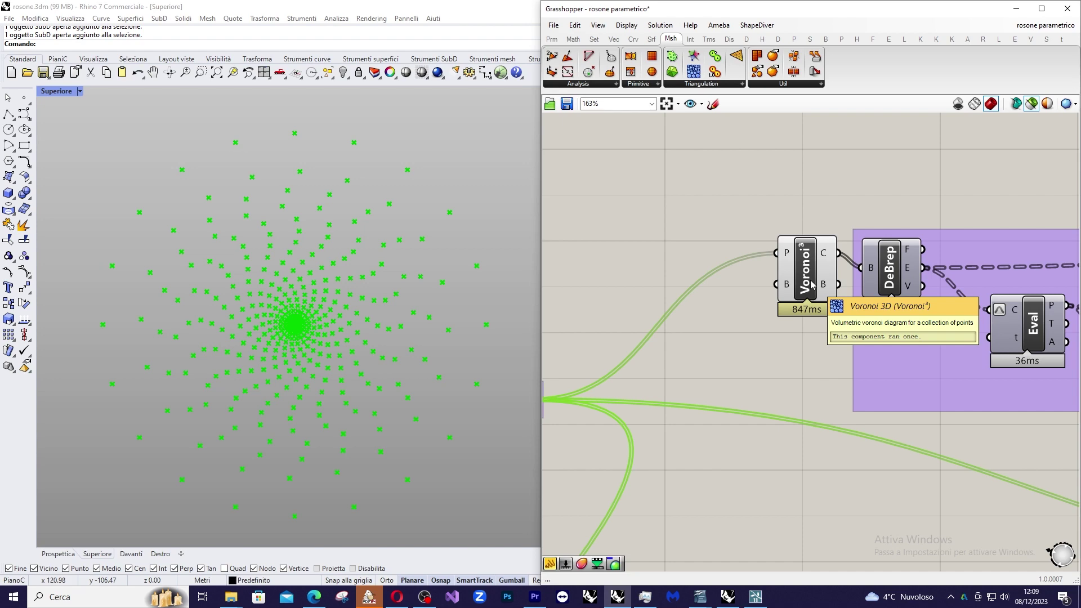
scroll(812, 284, "down", 3)
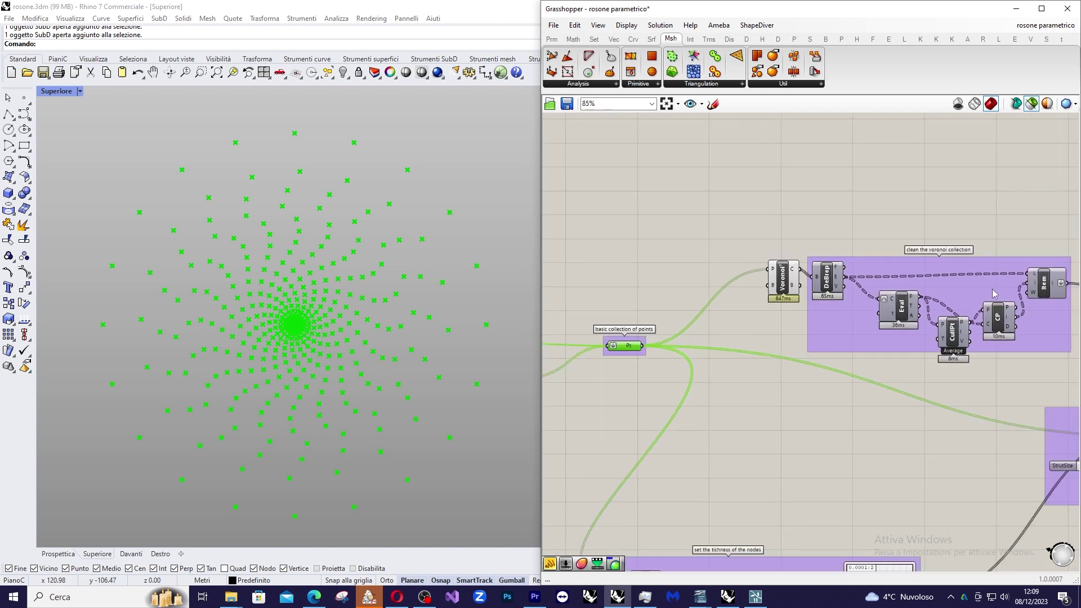
scroll(1047, 284, "up", 2)
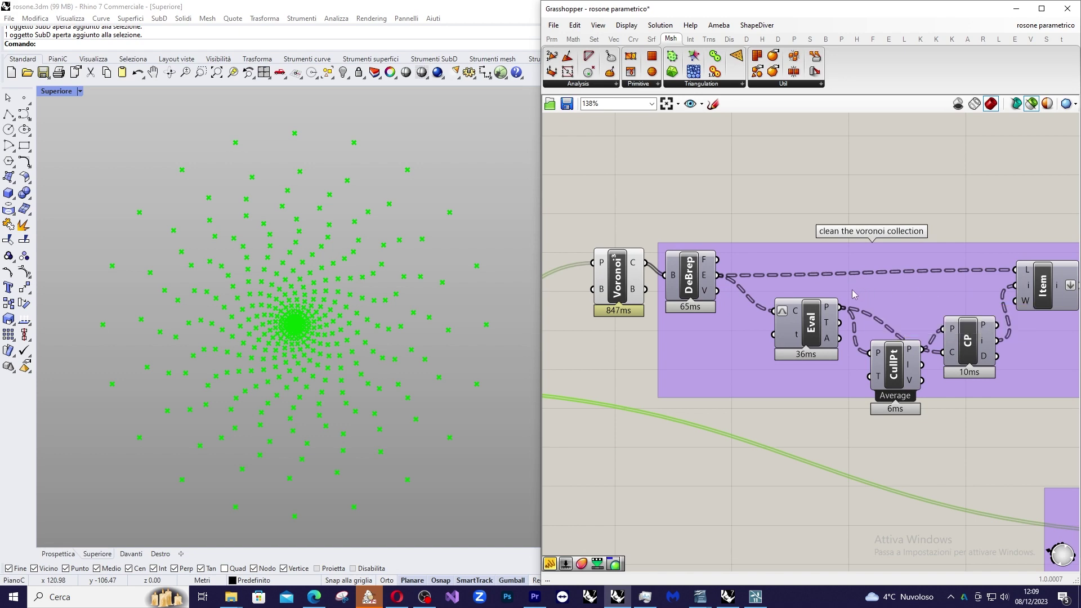
scroll(759, 293, "down", 3)
scroll(645, 244, "up", 2)
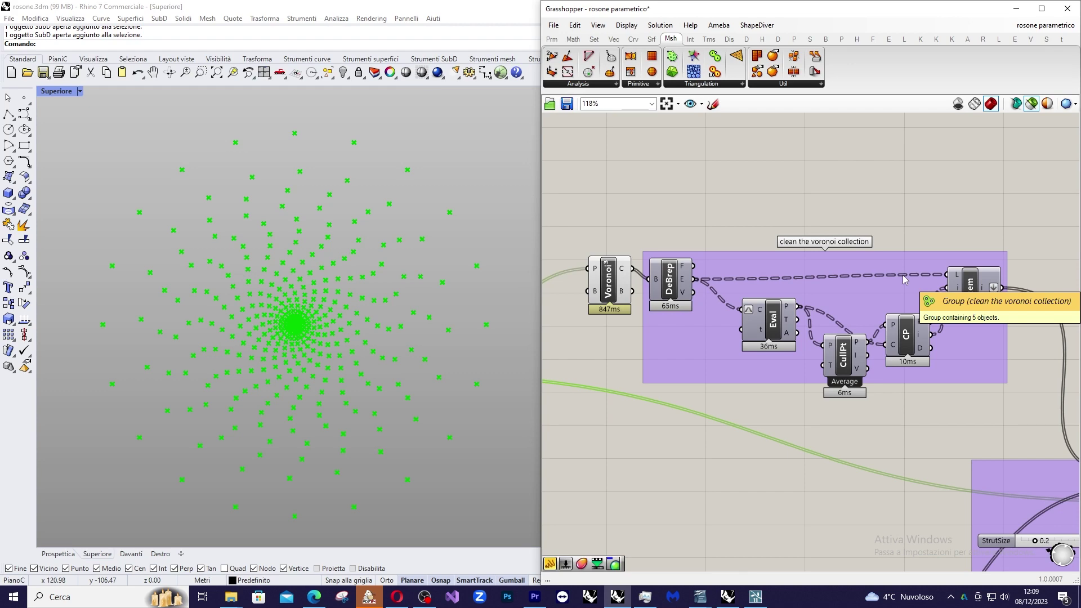
scroll(867, 264, "down", 3)
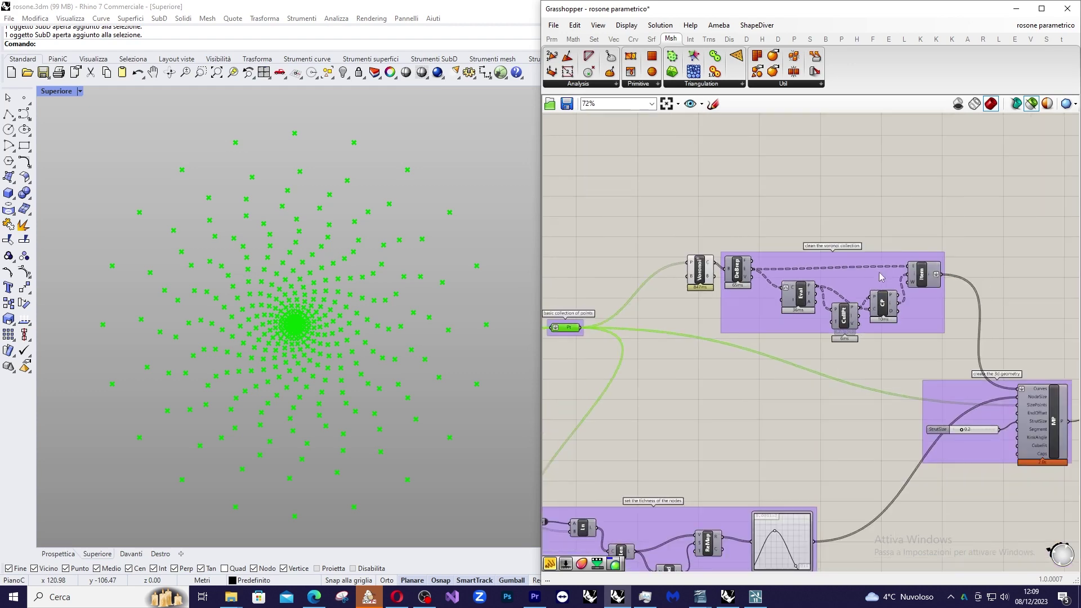
scroll(1035, 410, "up", 1)
mouse_move(1035, 410)
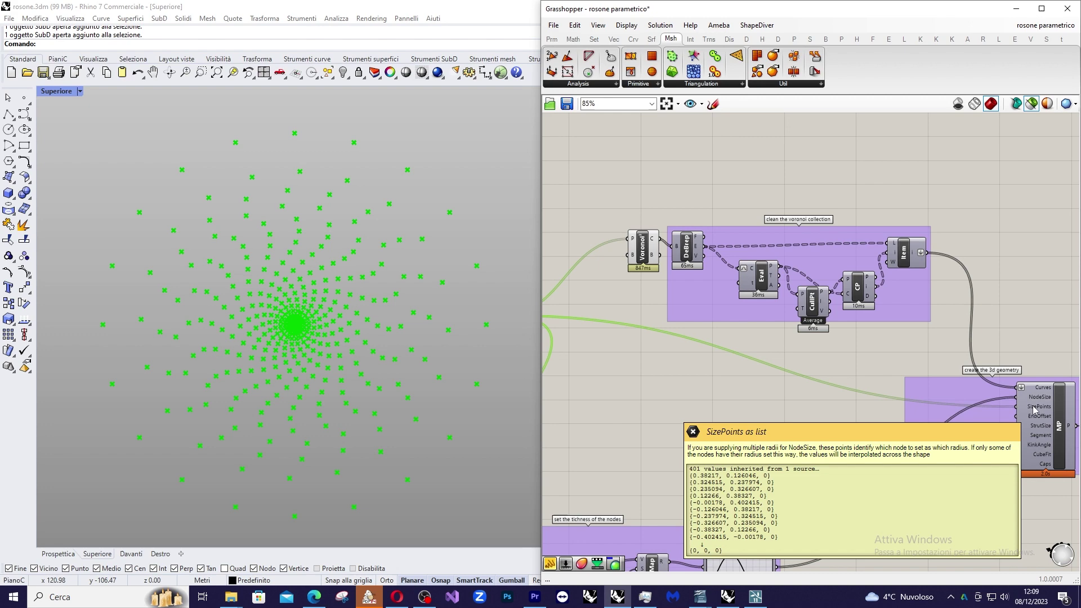
scroll(1035, 410, "up", 2)
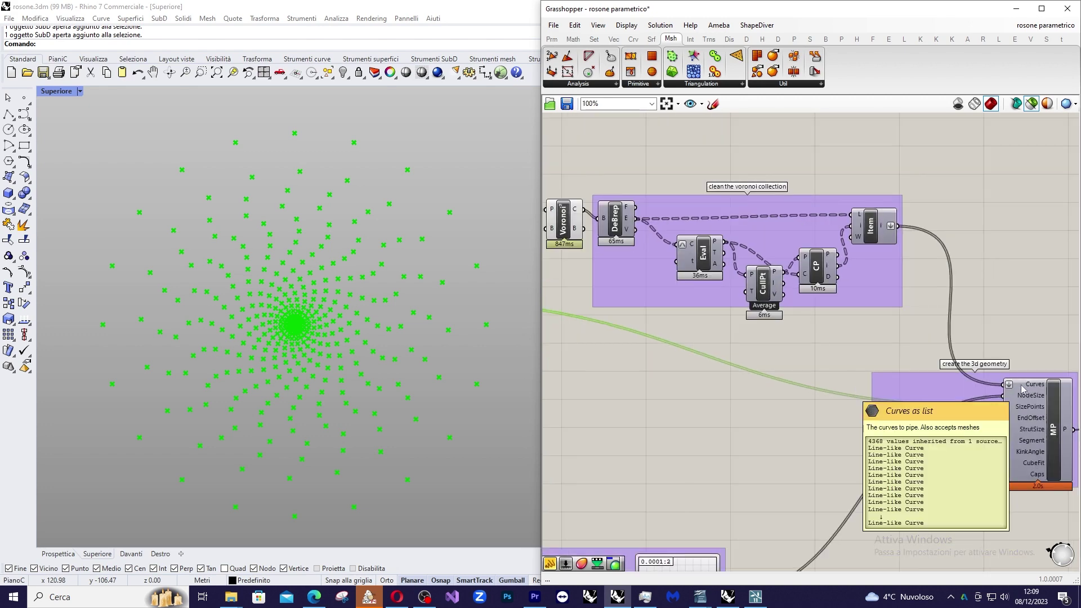
mouse_move(1022, 390)
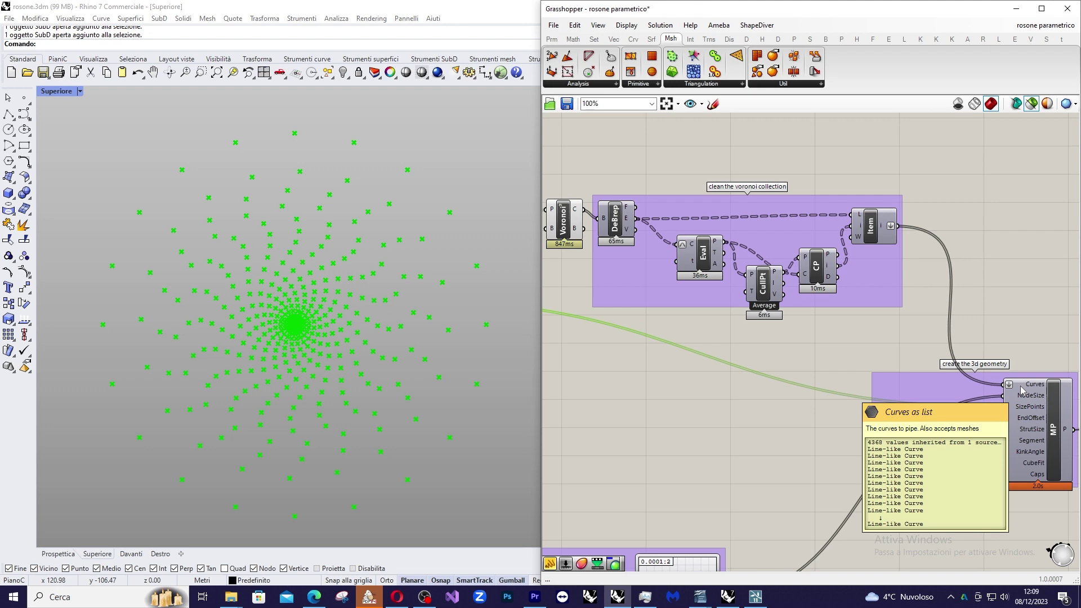
scroll(1013, 315, "down", 4)
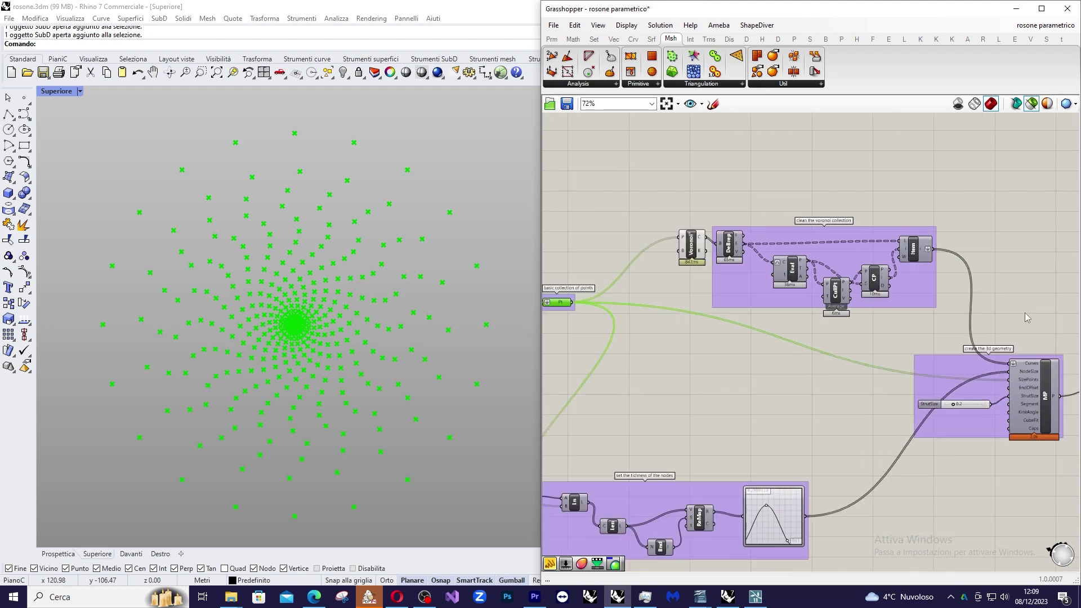
scroll(797, 329, "up", 2)
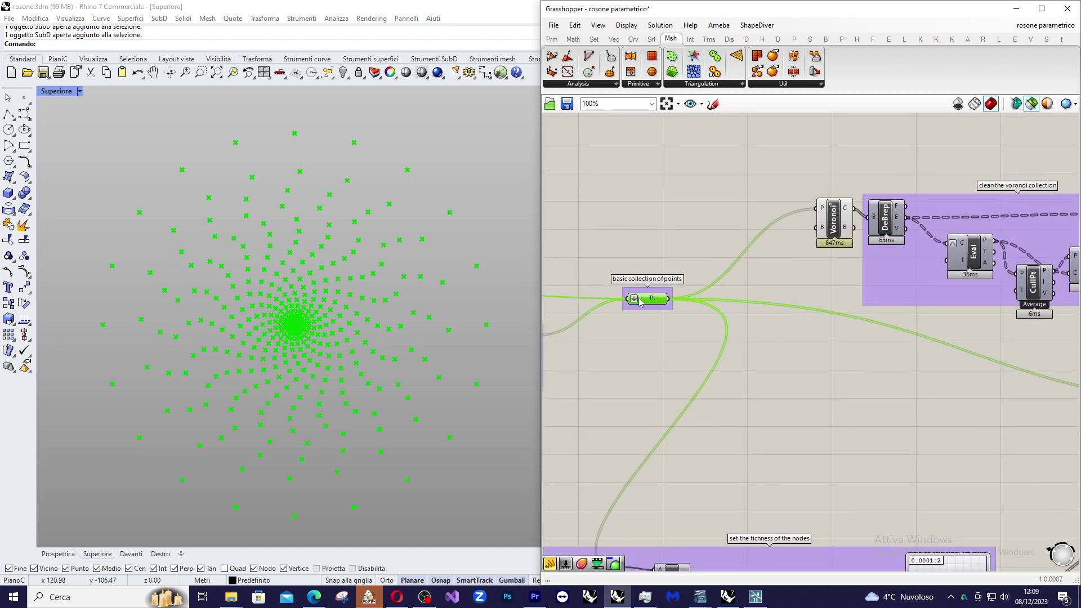
scroll(973, 369, "up", 3)
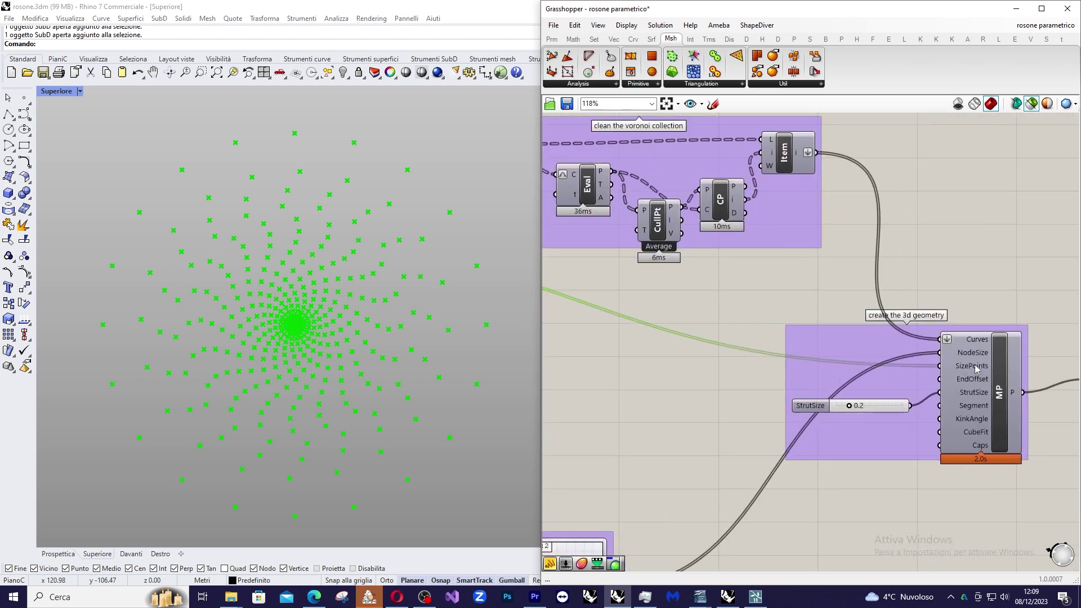
- Centre the node-thickness group and preview its Ln lines from the geometry centre
mouse_move(978, 367)
scroll(971, 302, "down", 2)
right_click_drag(971, 303, 901, 344)
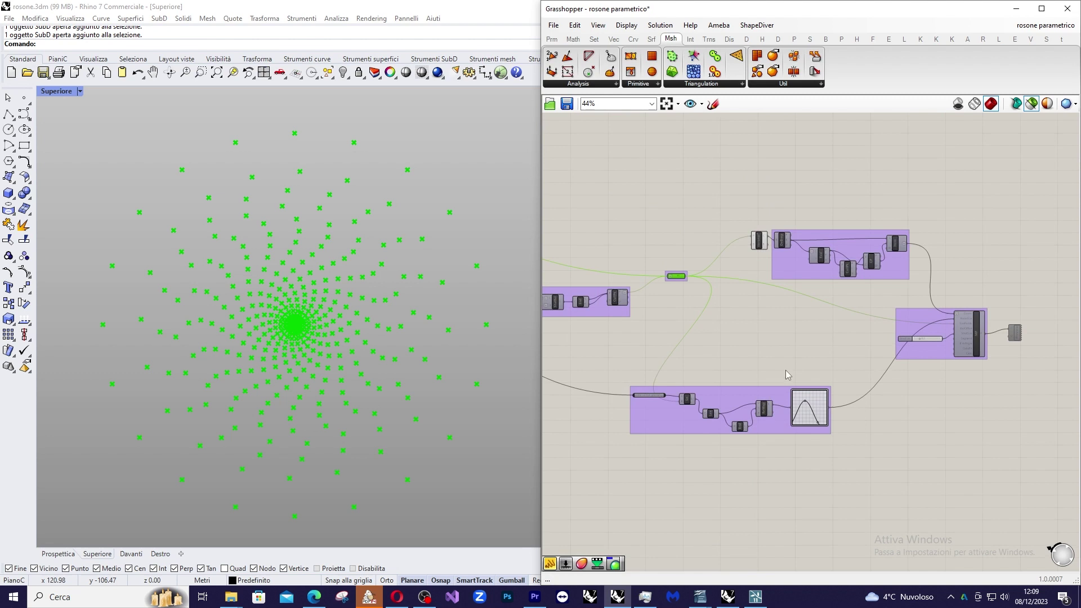
scroll(876, 374, "up", 1)
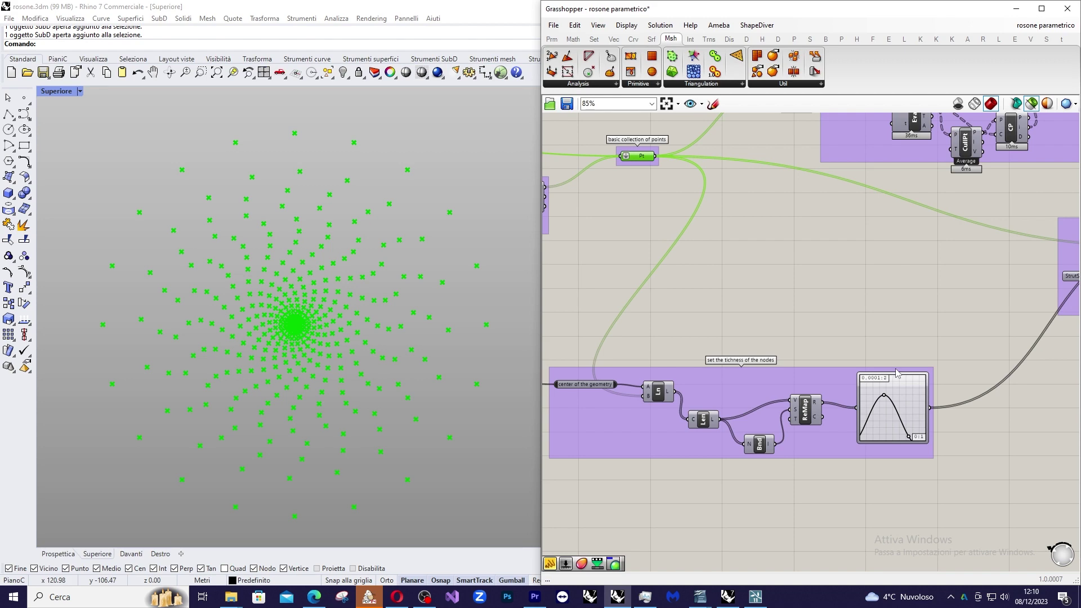
scroll(732, 374, "up", 2)
left_click(721, 371)
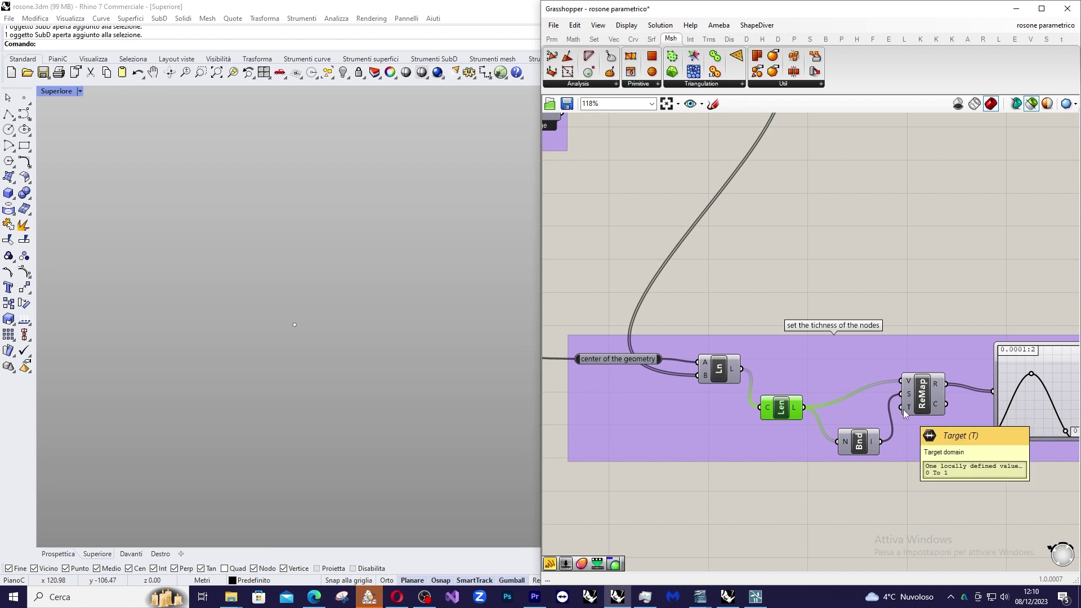
right_click_drag(902, 411, 1014, 399)
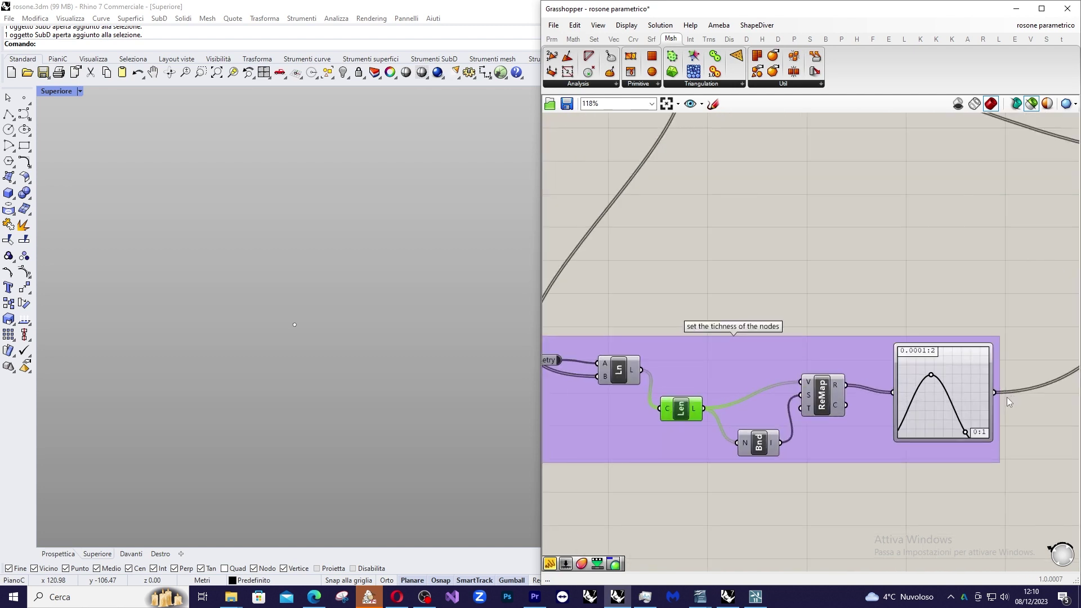
scroll(1007, 397, "up", 4)
- Set Y[1] of the Sinc node-thickness graph to 2, ranging 0.0001 to 2
left_click(943, 379)
double_click(943, 379)
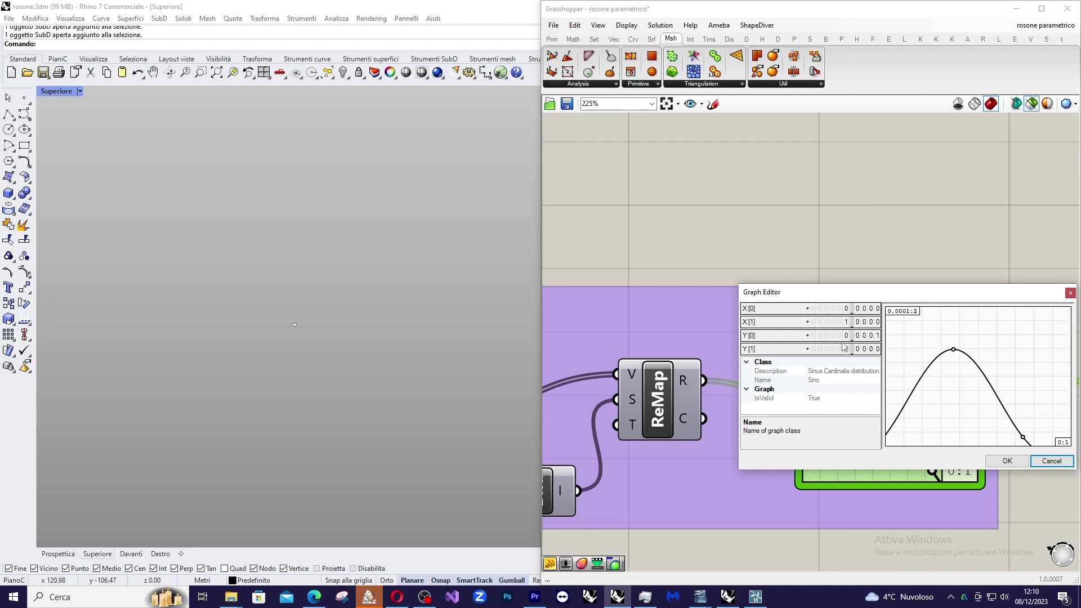
scroll(844, 346, "up", 2)
left_click(1008, 461)
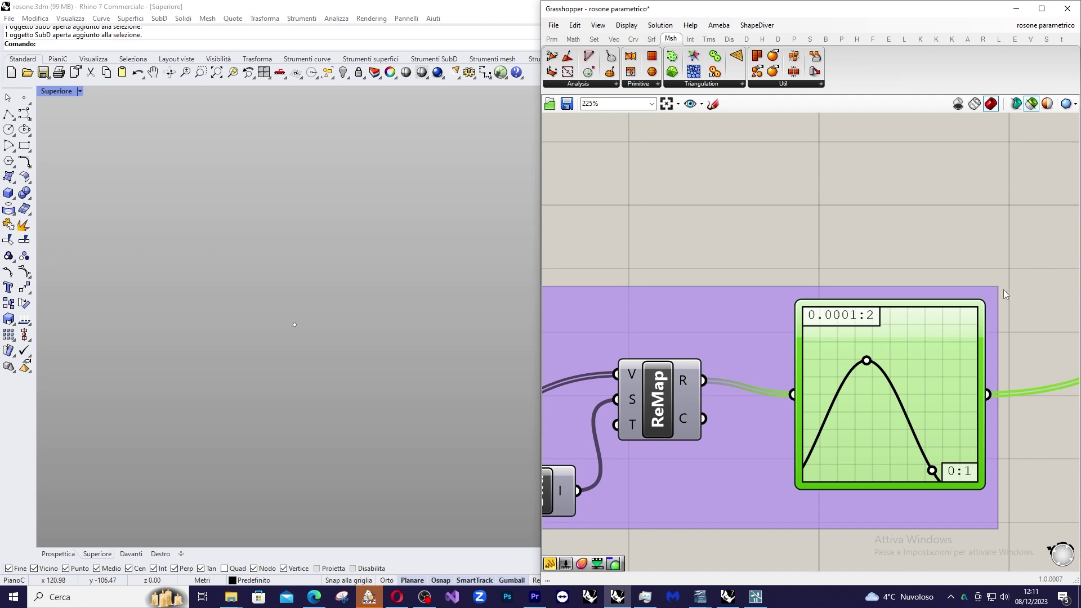
- Re-enable the Preview component so the piped 3D Voronoi lattice shows in Rhino
scroll(1003, 289, "down", 4)
right_click_drag(1003, 289, 793, 272)
scroll(782, 284, "down", 4)
scroll(920, 218, "up", 6)
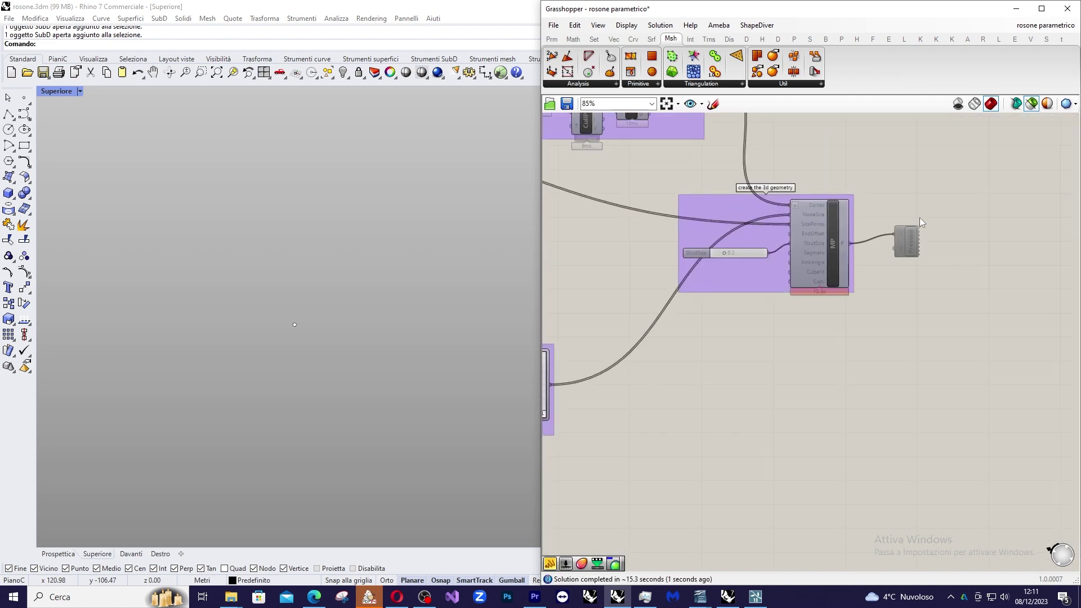
scroll(914, 245, "down", 1)
scroll(917, 244, "up", 1)
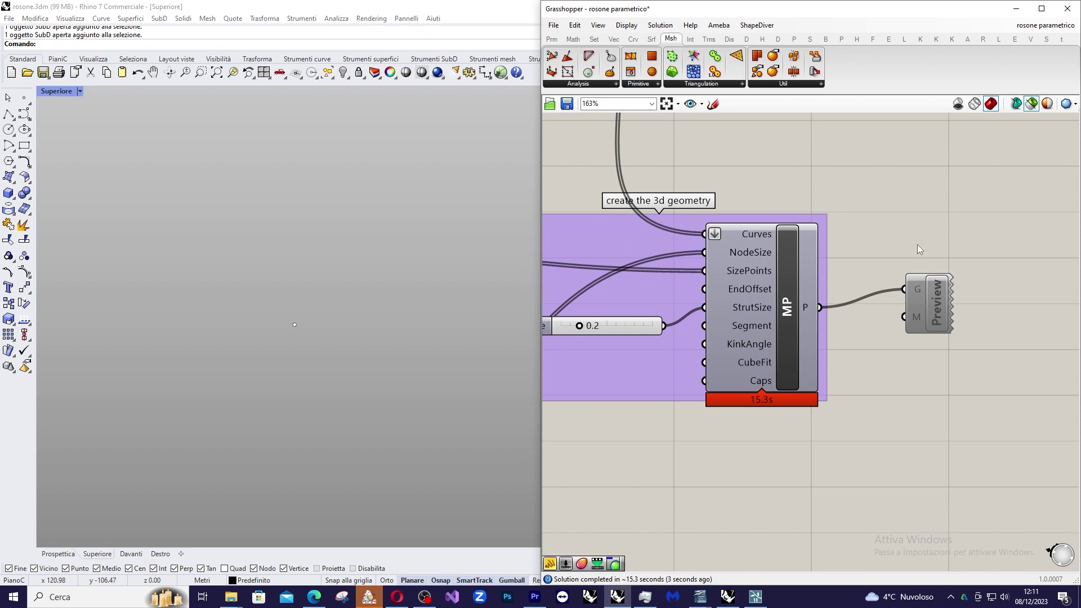
left_click(929, 293)
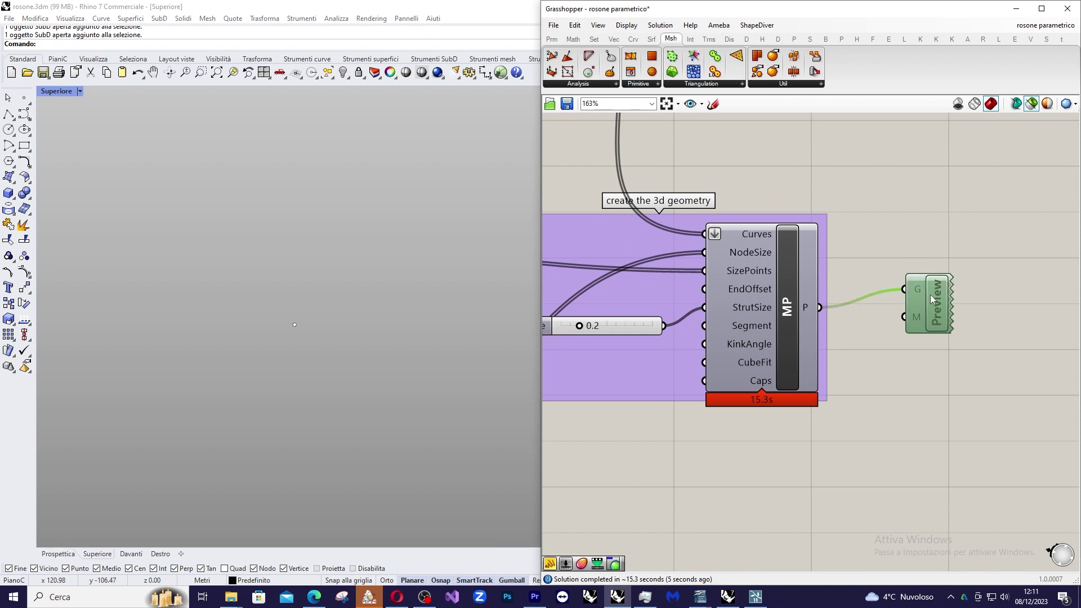
right_click(931, 295)
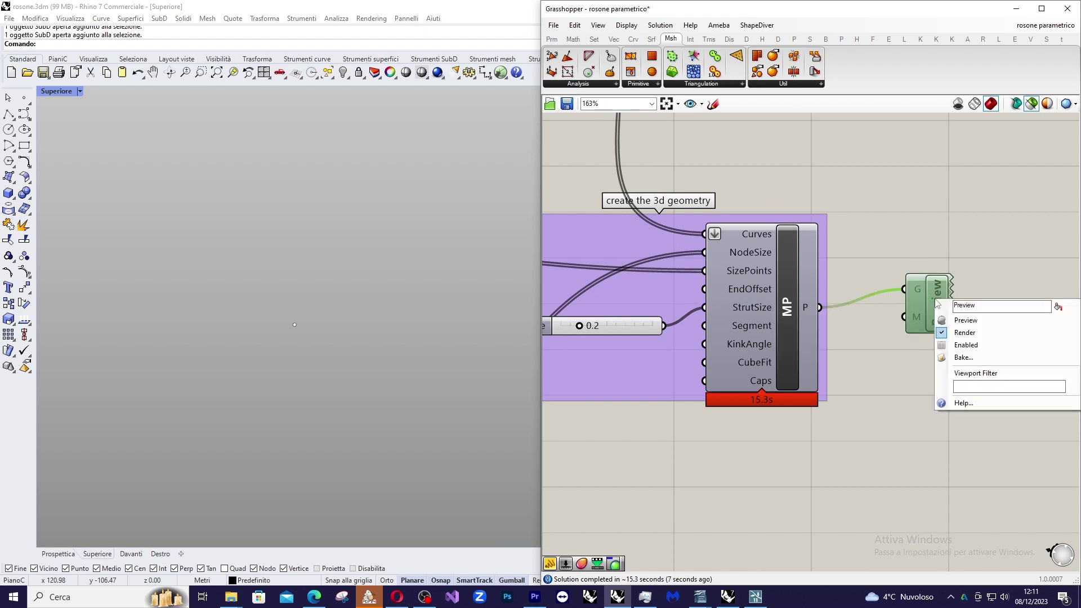
left_click(957, 340)
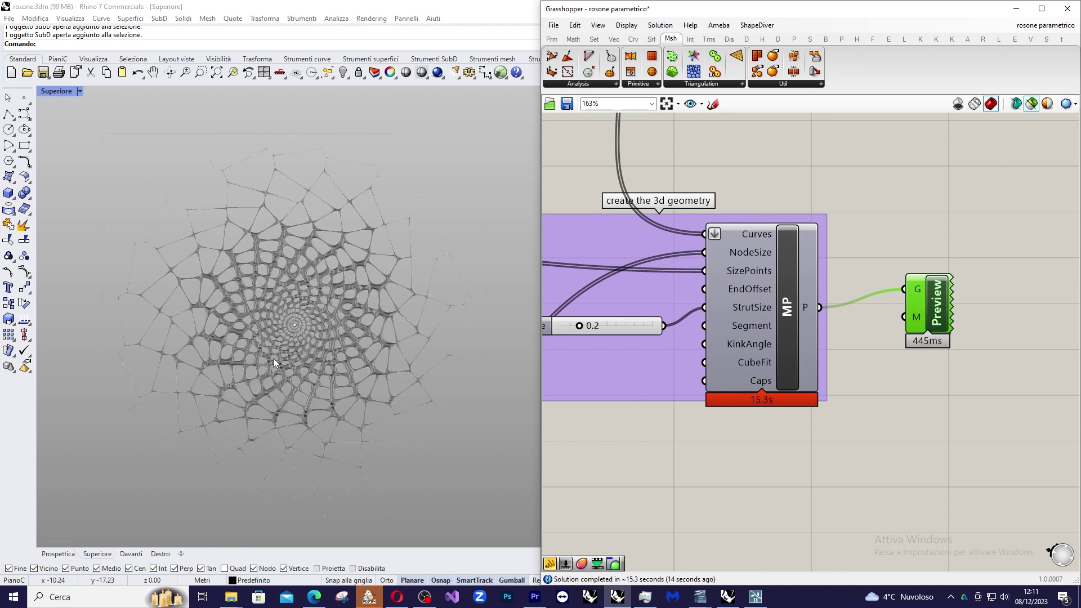
scroll(254, 347, "up", 3)
scroll(350, 308, "down", 1)
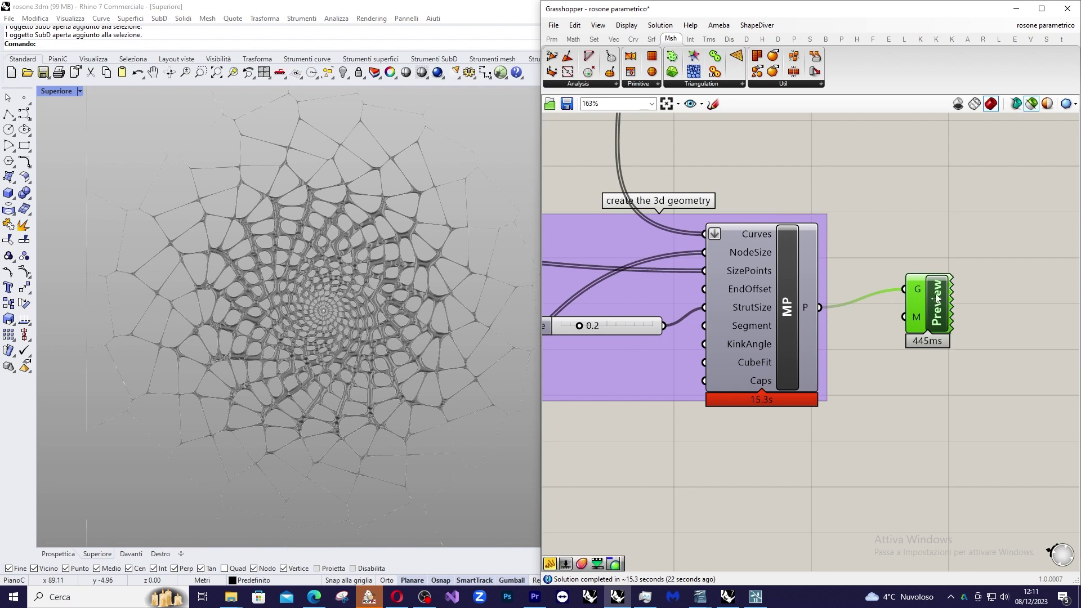
scroll(958, 282, "down", 2)
- Zoom around the Grasshopper canvas to inspect the graph mappers
scroll(958, 282, "down", 5)
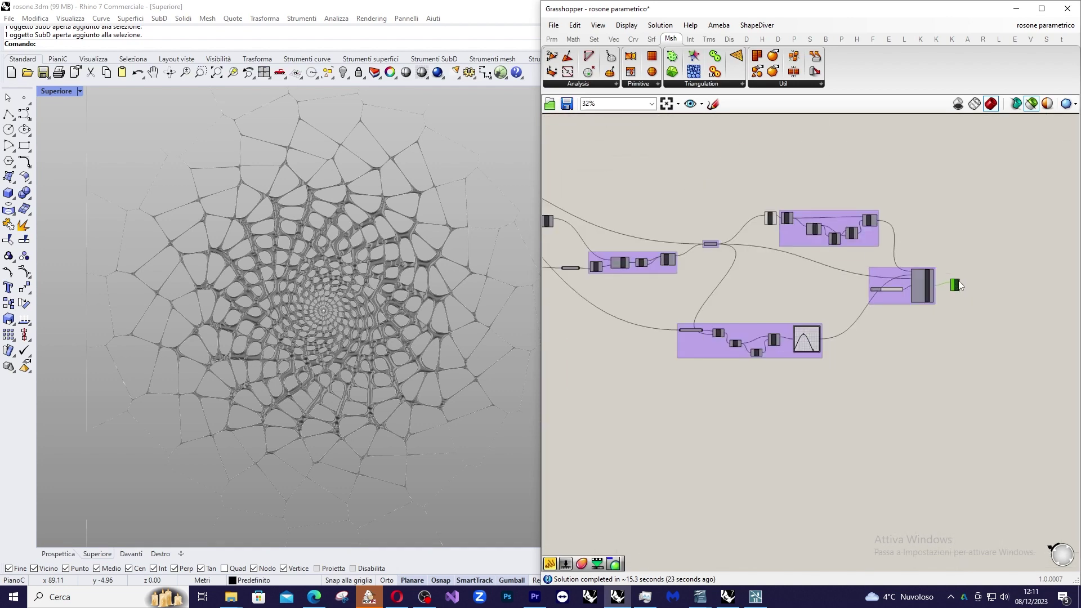
scroll(817, 352, "up", 3)
scroll(816, 351, "up", 2)
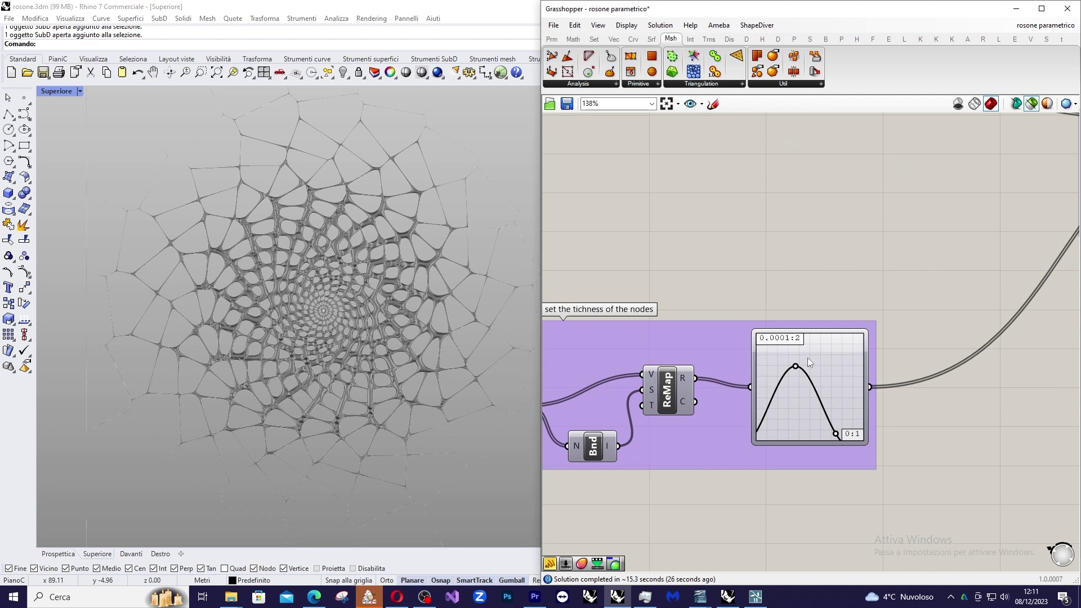
scroll(823, 390, "down", 4)
scroll(589, 299, "up", 4)
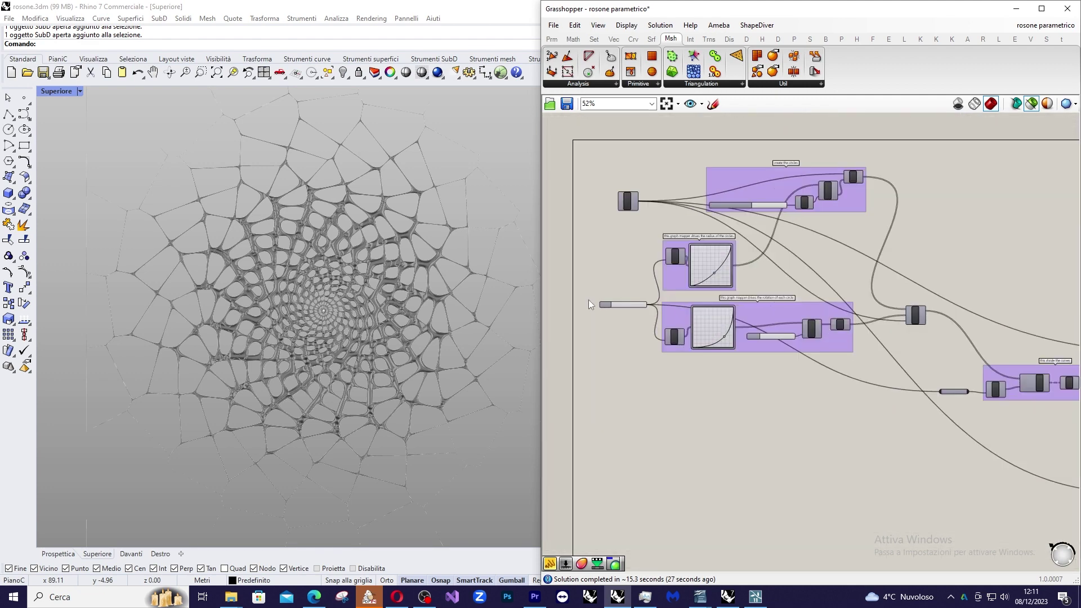
scroll(481, 248, "down", 8)
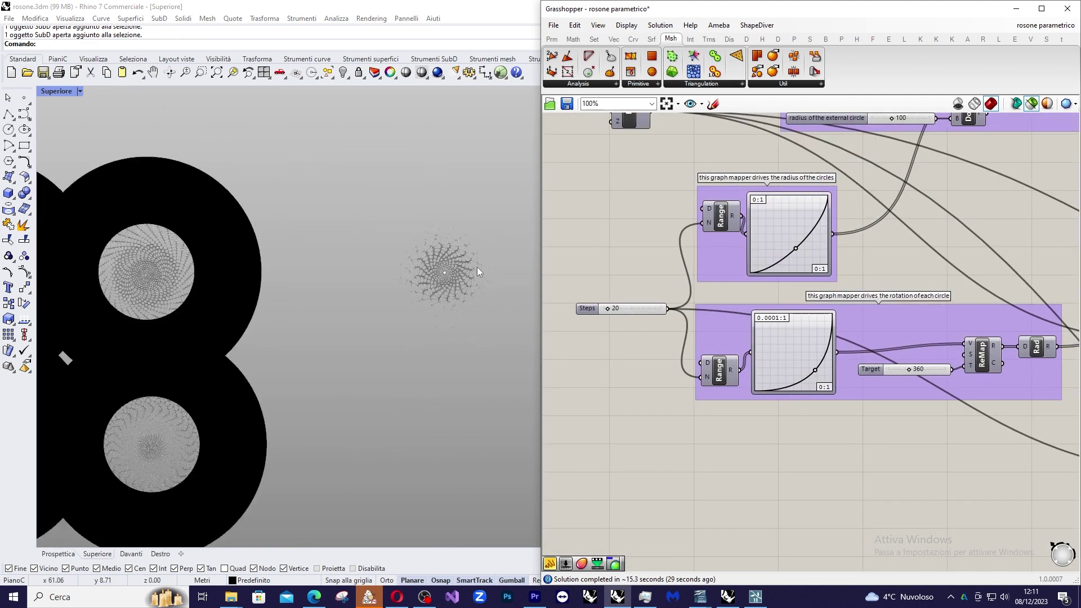
scroll(282, 276, "up", 10)
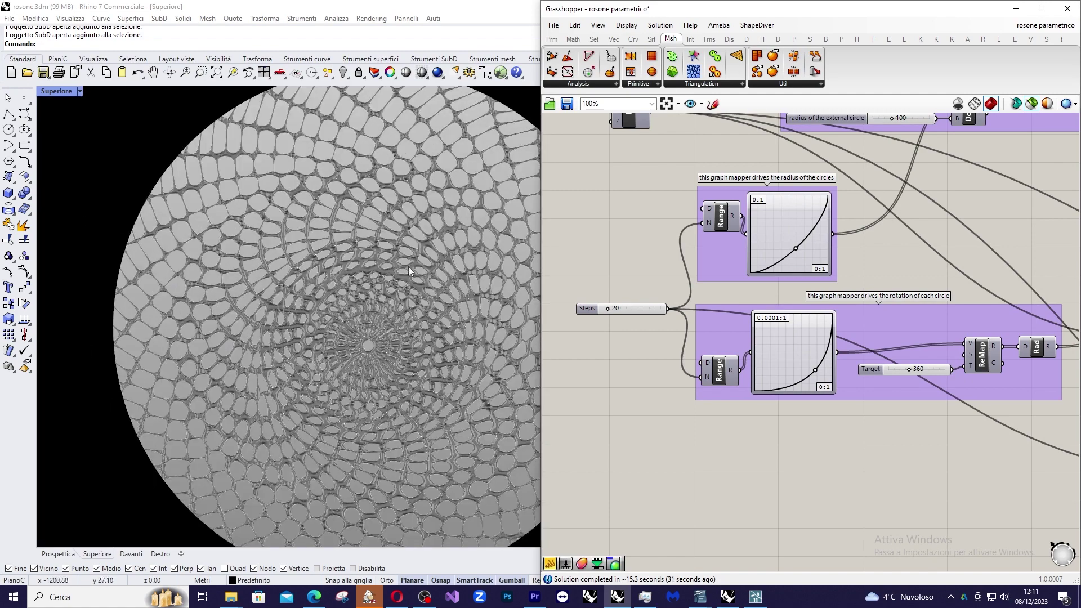
scroll(275, 248, "down", 8)
- Clear the Rhino selection and zoom around to inspect the piped lattice mesh
left_click(418, 167)
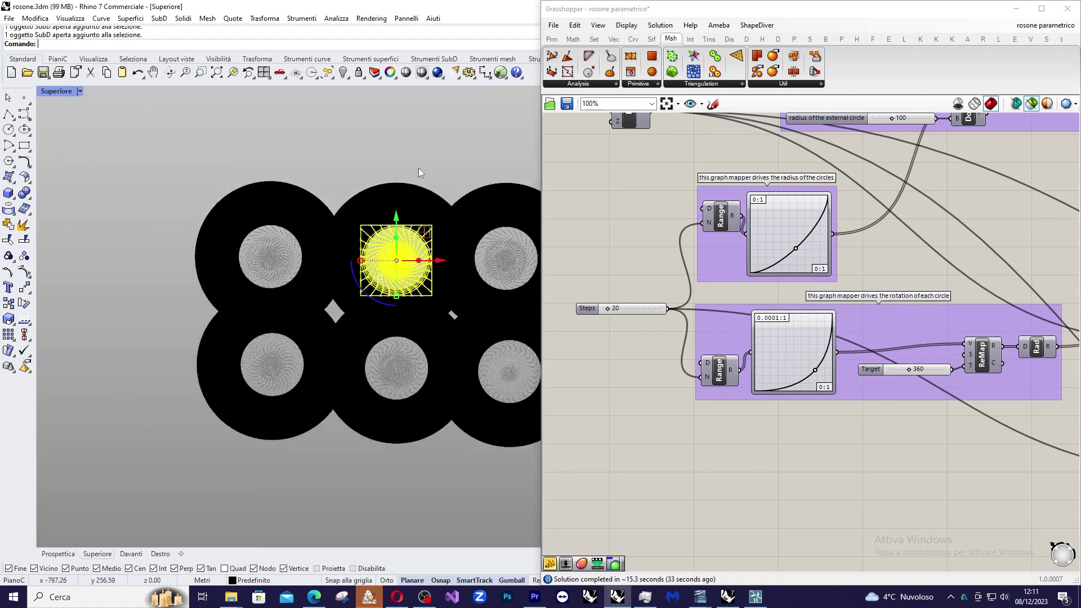
scroll(411, 246, "up", 3)
scroll(411, 251, "up", 5)
scroll(360, 343, "up", 2)
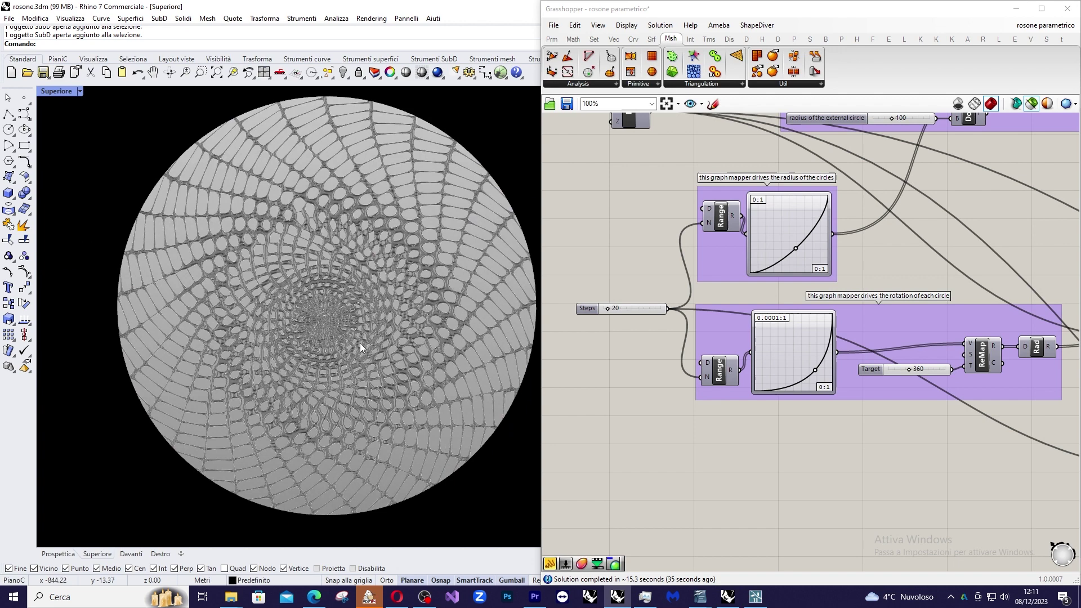
scroll(146, 272, "down", 6)
scroll(336, 272, "up", 6)
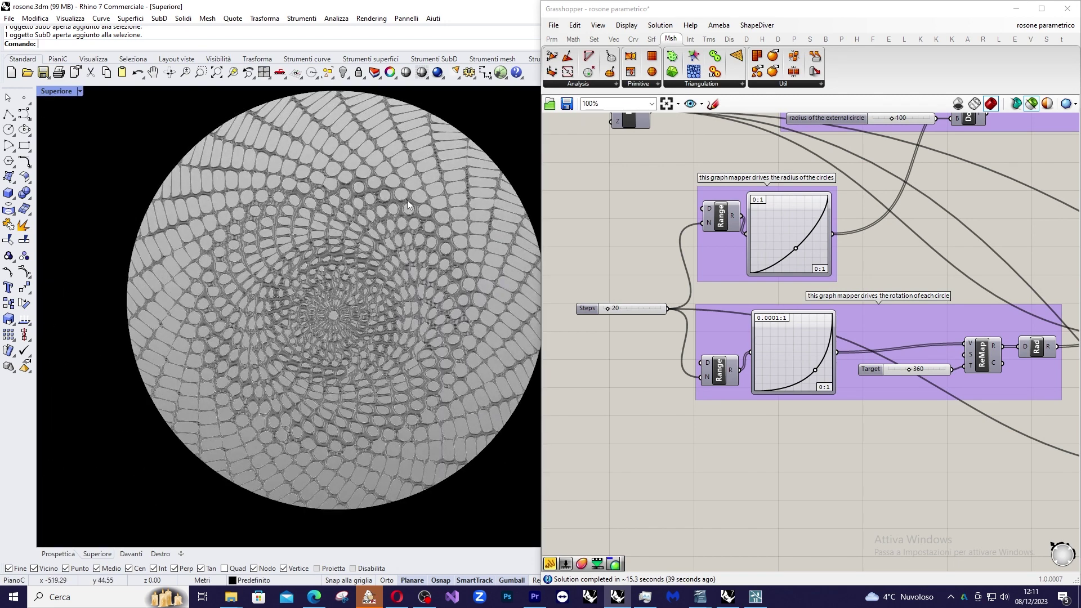
scroll(416, 205, "down", 6)
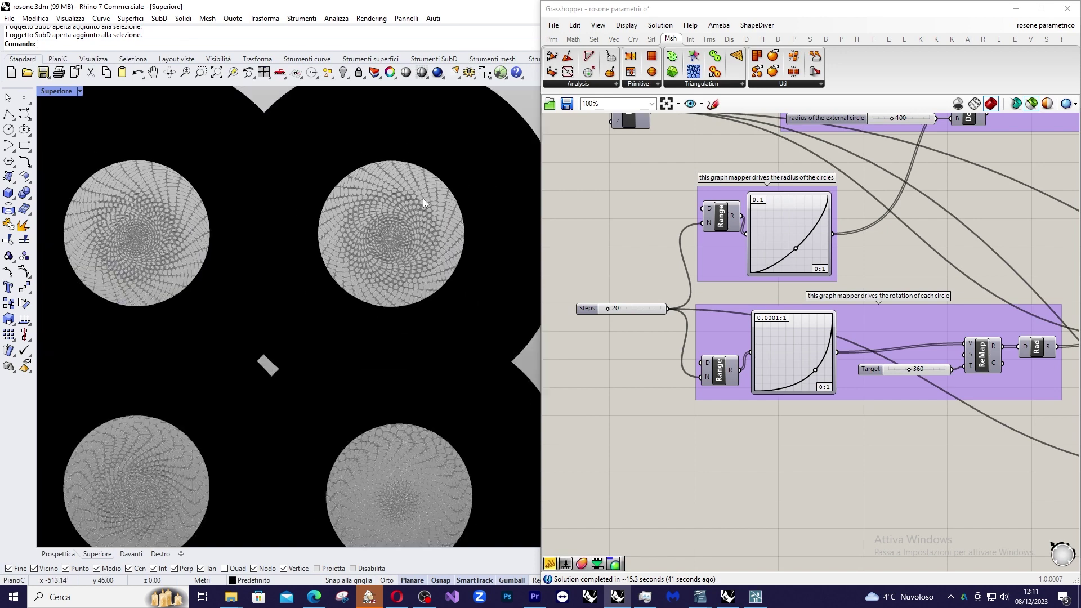
scroll(418, 344, "up", 6)
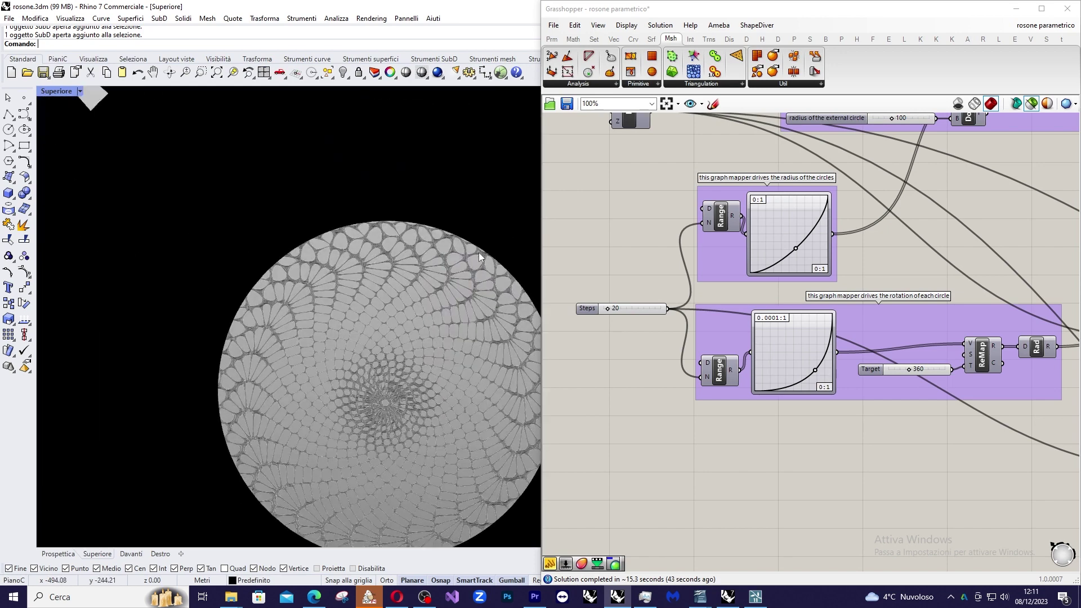
scroll(647, 256, "down", 3)
scroll(771, 254, "up", 5)
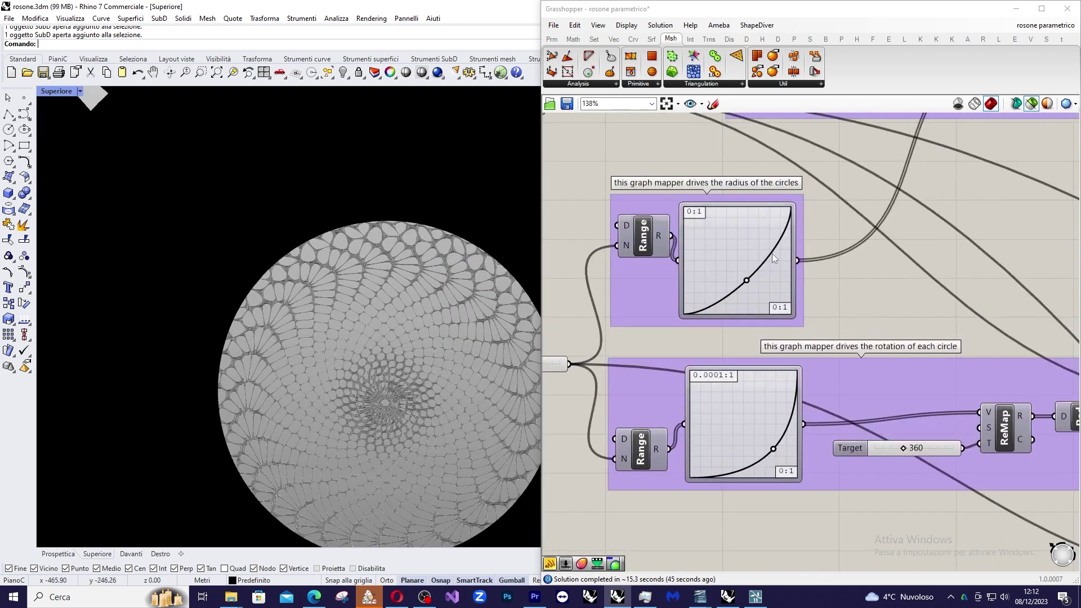
scroll(616, 245, "down", 5)
scroll(959, 333, "up", 5)
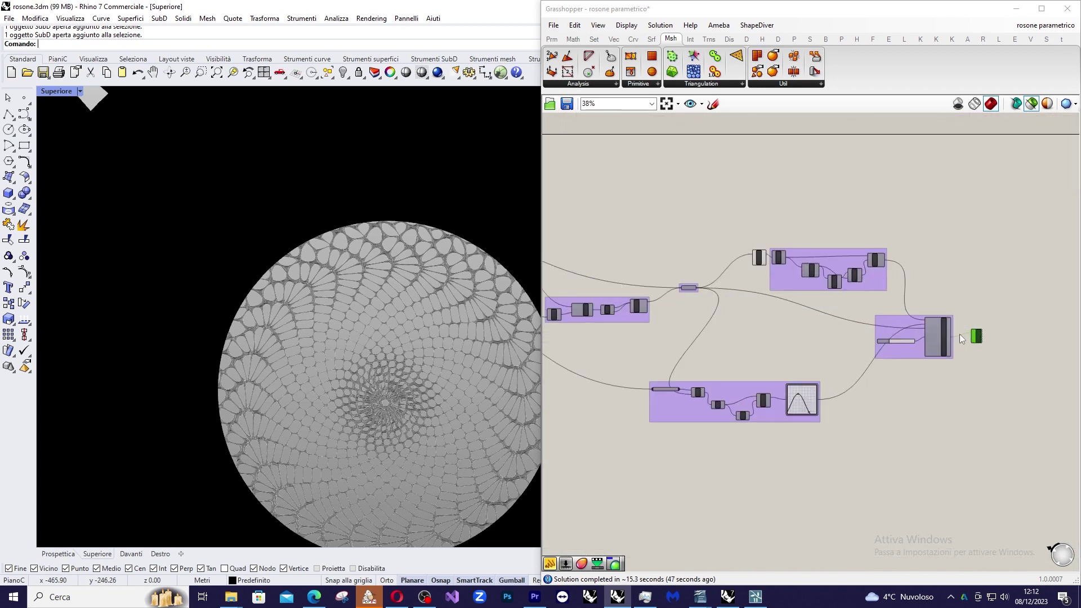
scroll(950, 319, "up", 4)
- Disable the MultiPipe (MP) component so the piped lattice stops computing
right_click(912, 325)
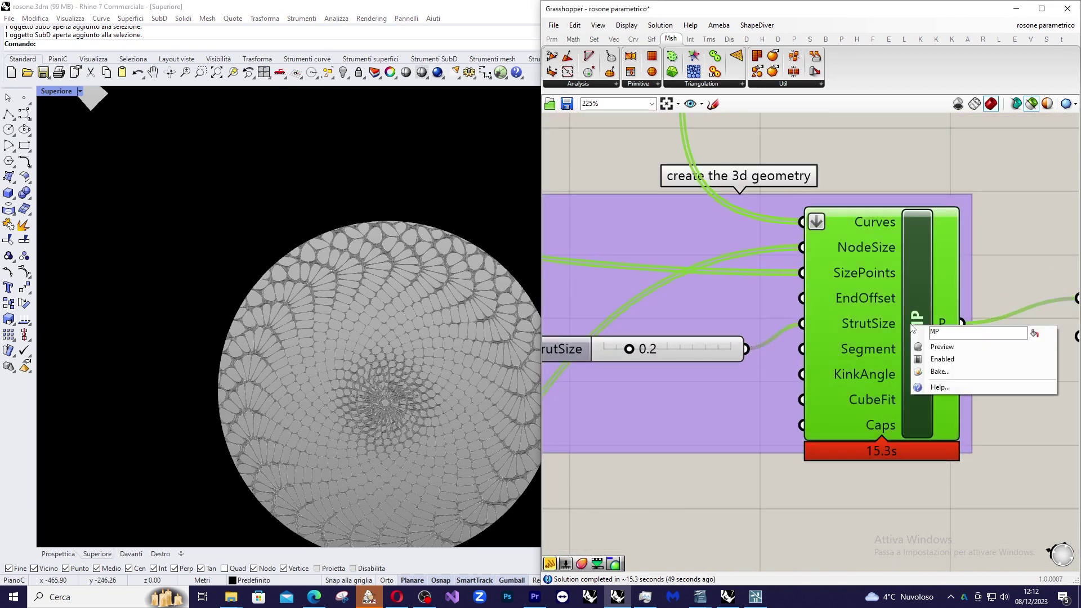
left_click(943, 360)
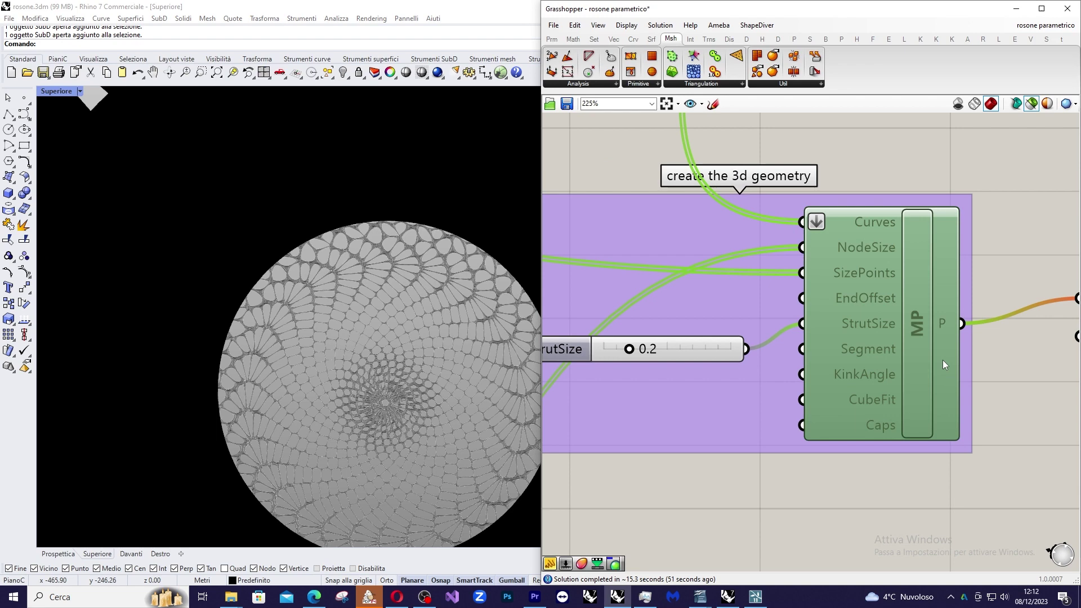
scroll(930, 300, "down", 8)
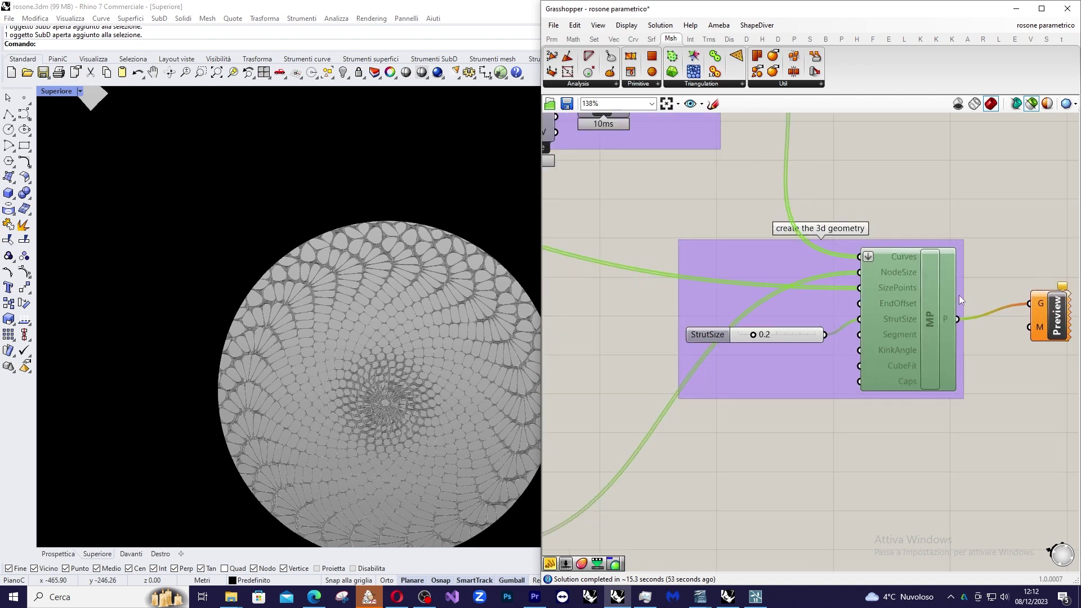
scroll(733, 265, "up", 5)
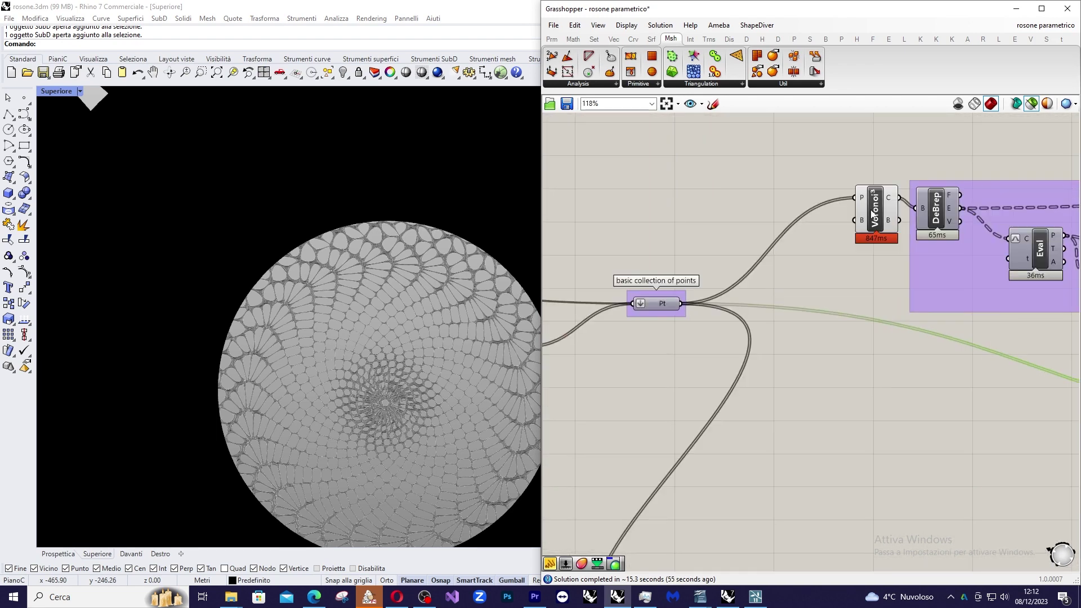
- Select the Voronoi component to highlight its flat cell diagram in the Rhino viewport
left_click(876, 215)
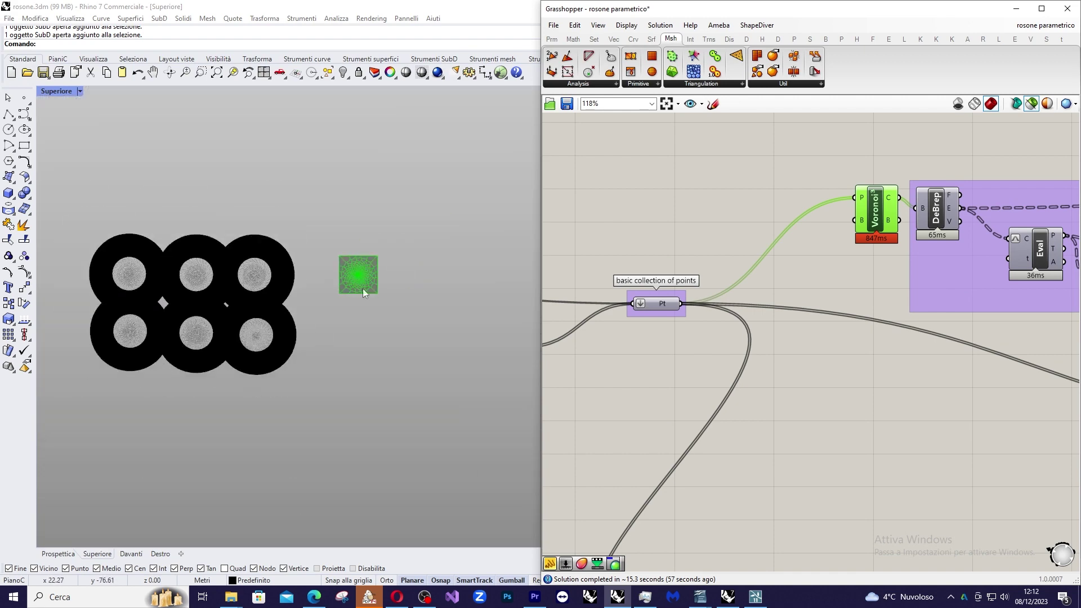
scroll(926, 242, "down", 1)
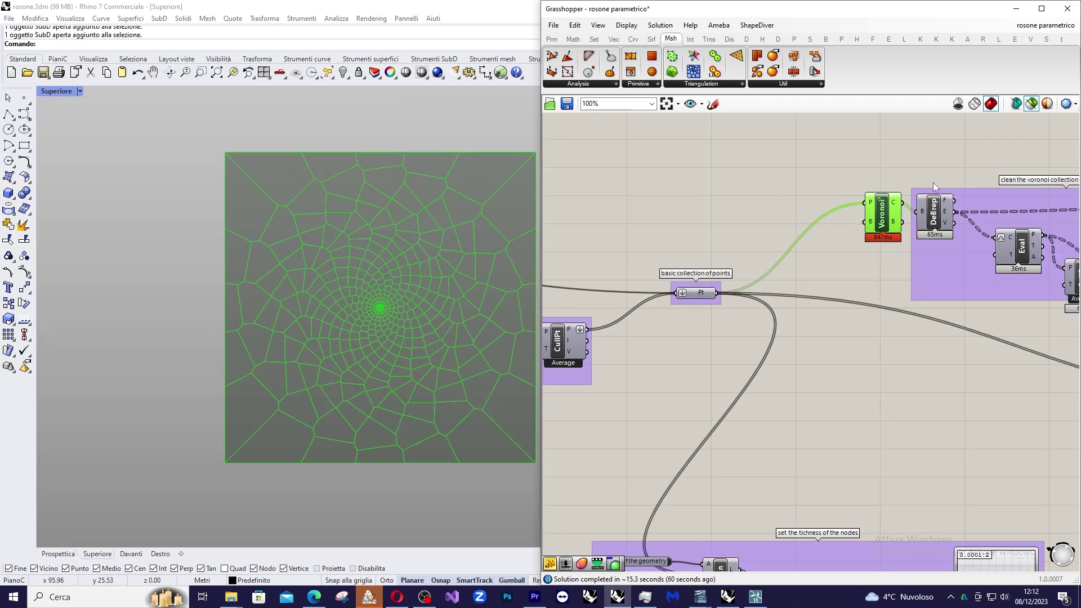
scroll(890, 252, "down", 4)
scroll(888, 248, "up", 4)
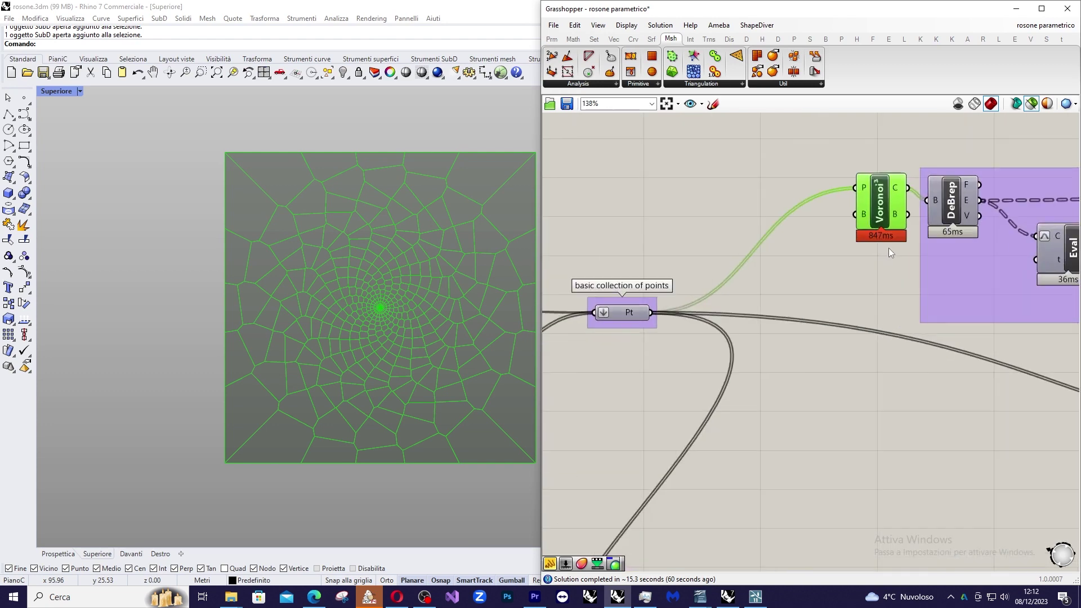
scroll(834, 246, "down", 4)
scroll(938, 302, "up", 7)
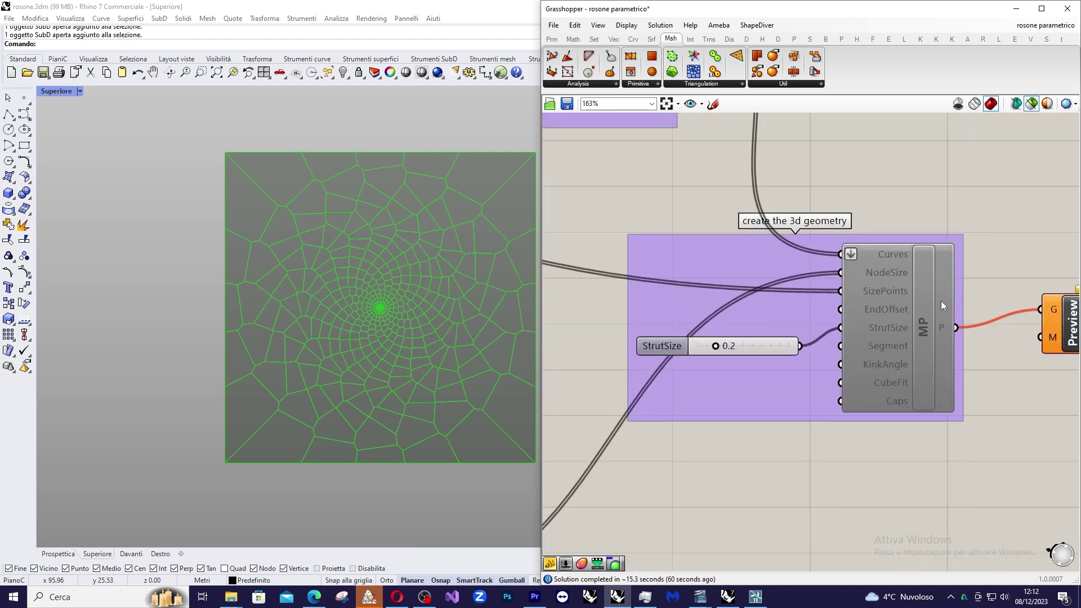